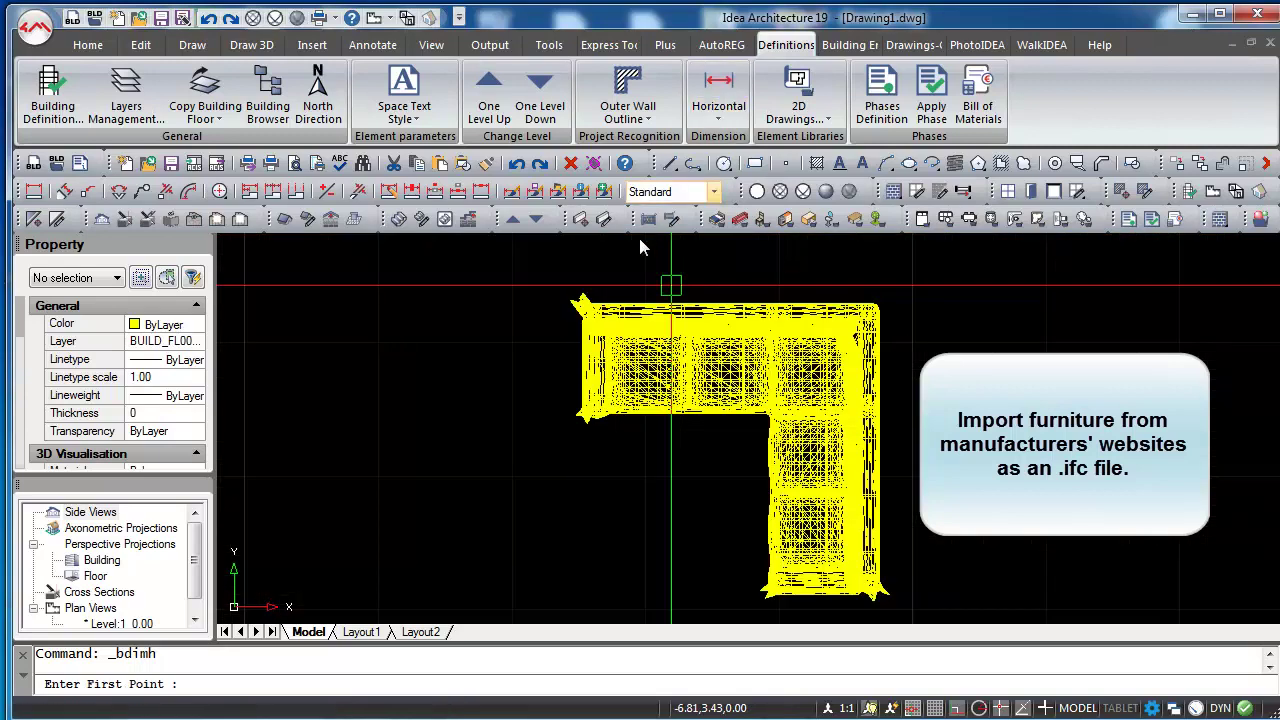
Add a horizontal dimension across the full width of the L-shaped sofa, placed just above its upper edge
{"action": "left_click", "coordinate": [586, 290]}
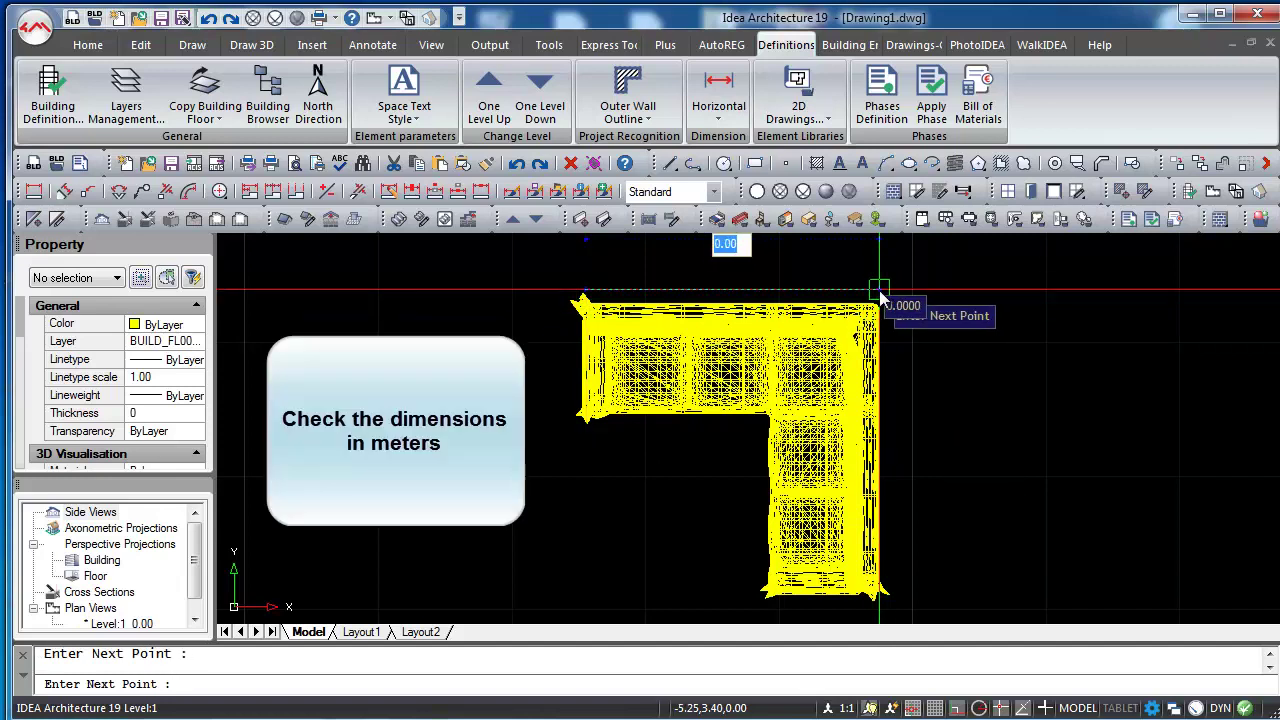
{"action": "left_click", "coordinate": [879, 292]}
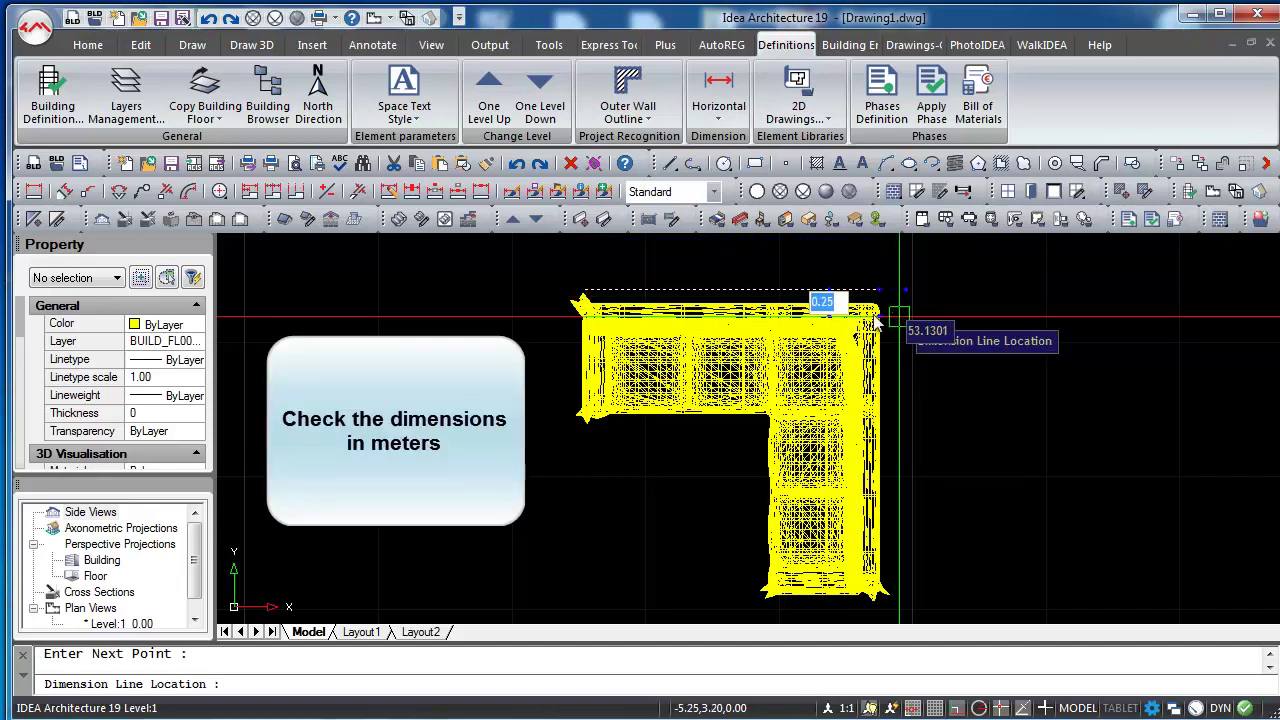
{"action": "left_click", "coordinate": [767, 270]}
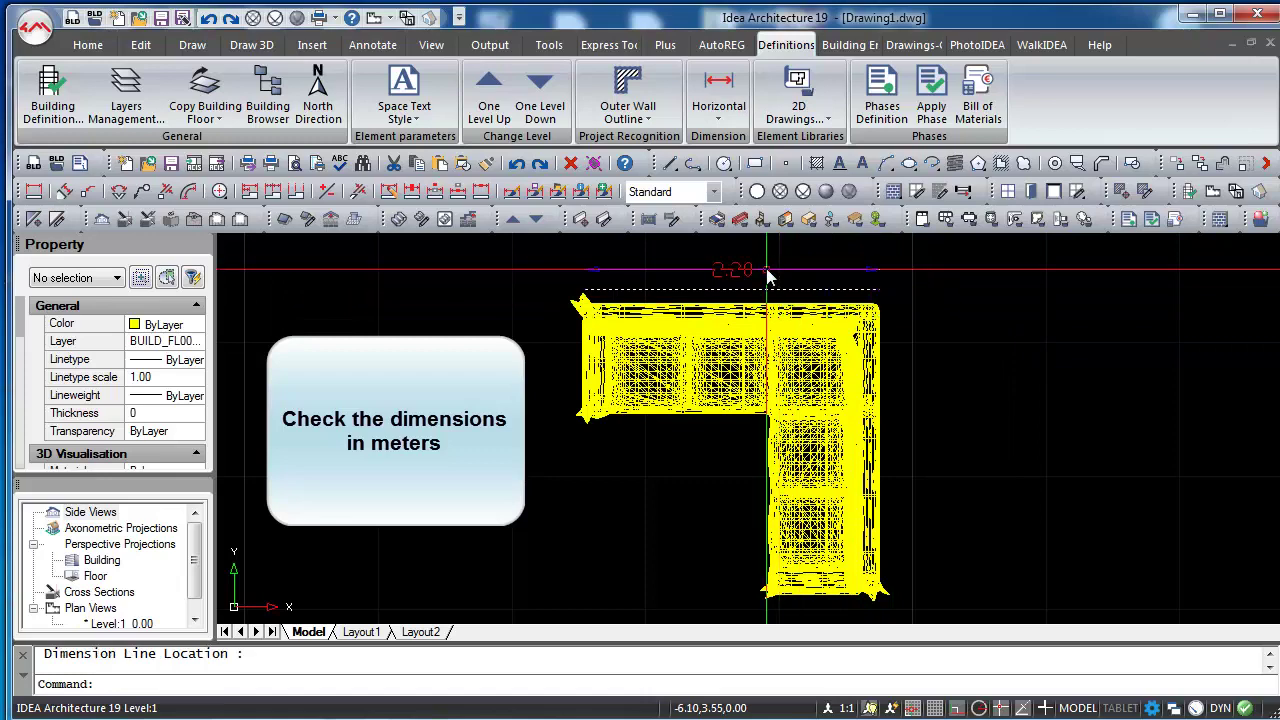
Add a vertical dimension along the sofa's long outer side, placed just outside that edge
{"action": "left_click", "coordinate": [721, 119]}
{"action": "left_click", "coordinate": [735, 190]}
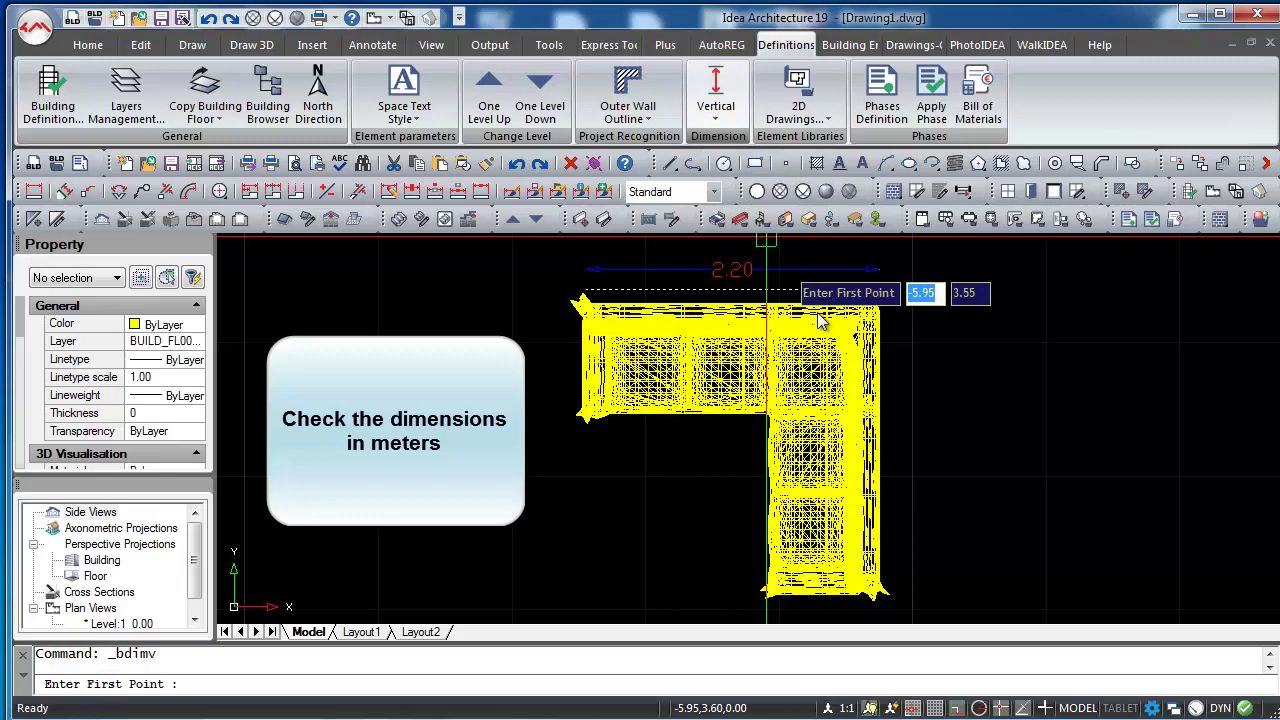
{"action": "left_click", "coordinate": [875, 311]}
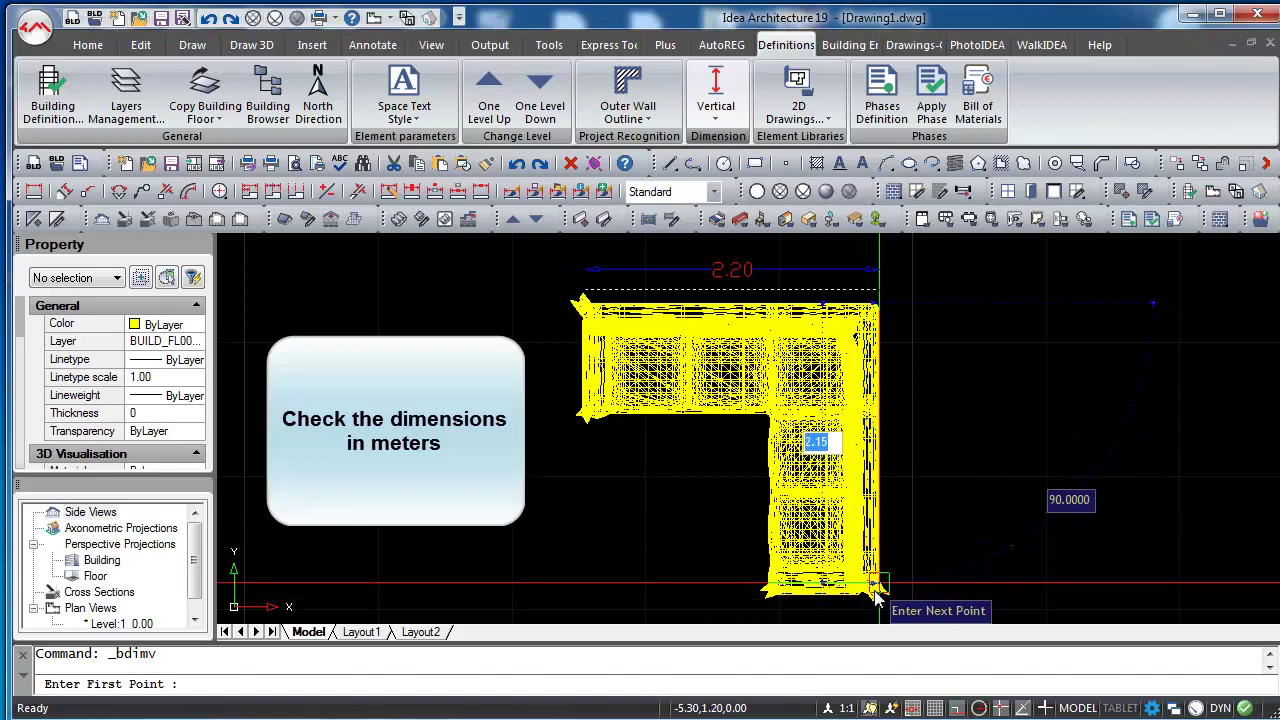
{"action": "left_click", "coordinate": [928, 578]}
{"action": "left_click", "coordinate": [914, 456]}
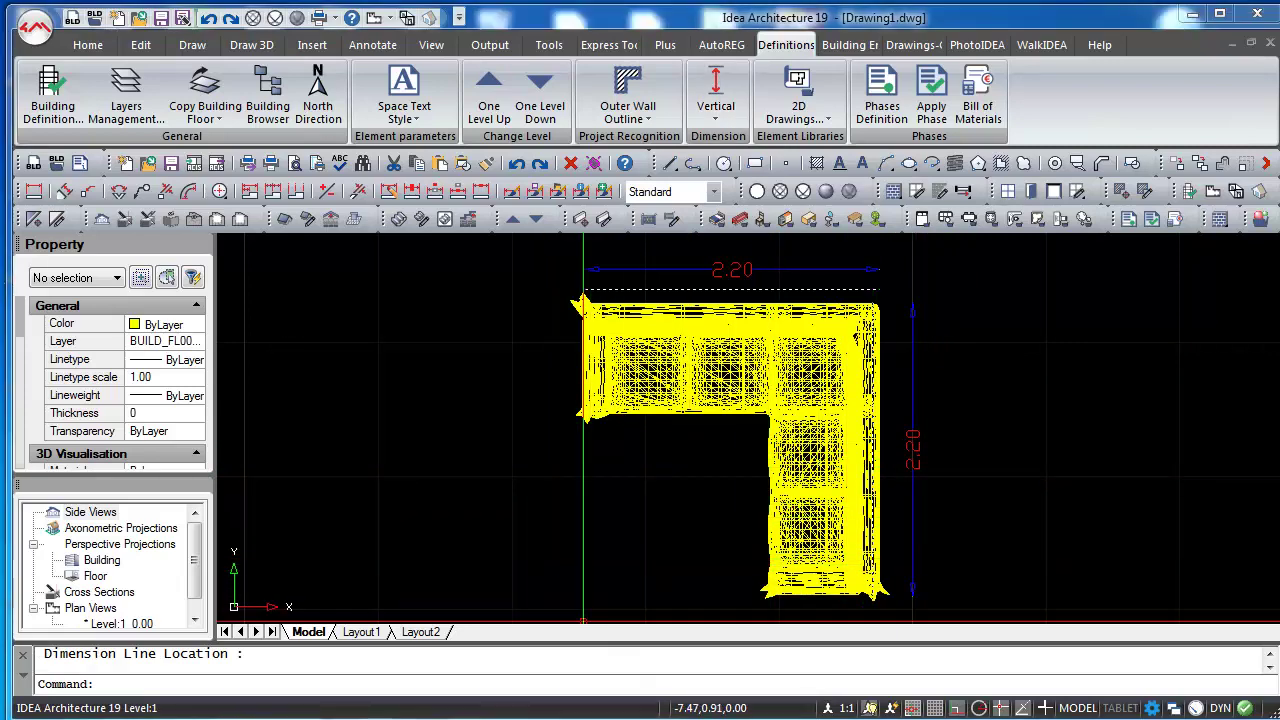
Switch the drawing to a 3D view that shows the whole sofa
{"action": "left_click", "coordinate": [386, 18]}
{"action": "scroll", "coordinate": [940, 440], "scroll_direction": "down", "scroll_amount": 5}
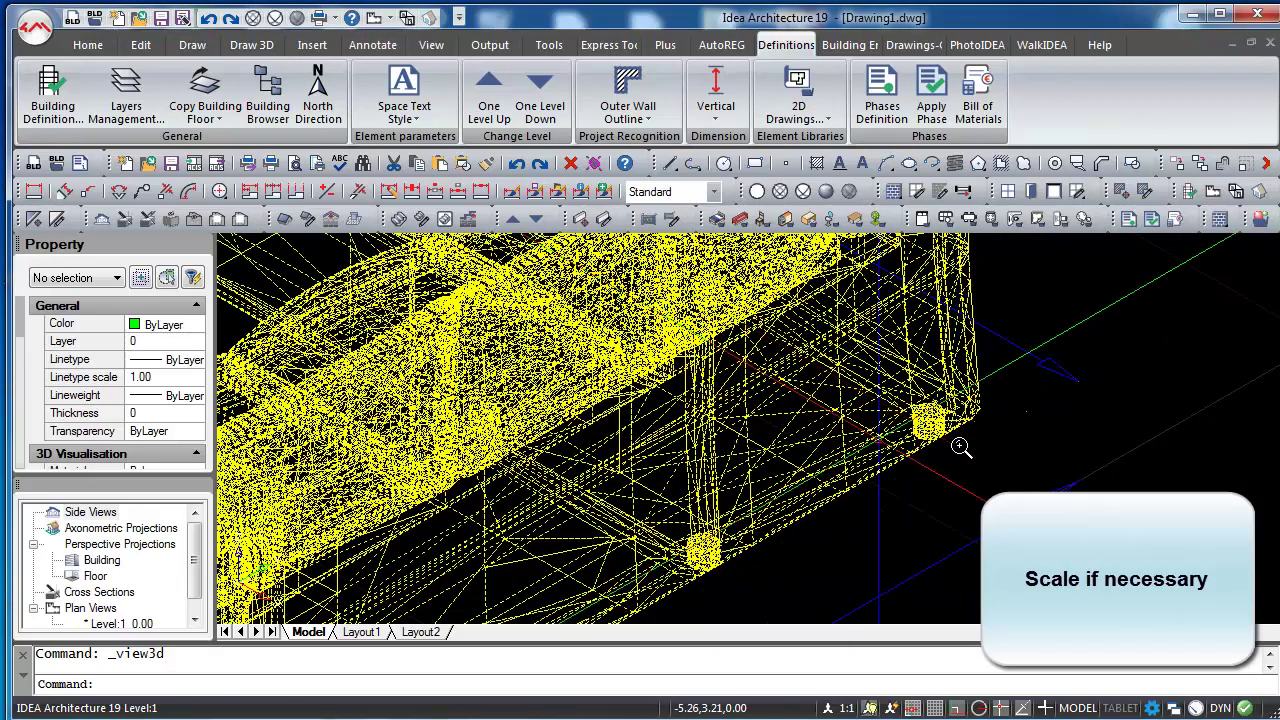
{"action": "middle_click_drag", "start_coordinate": [963, 446], "coordinate": [763, 563], "text": "shift"}
Open the 3D drawings library definition and choose the kind 3D - Living Room Furniture with symbol location 167
{"action": "left_click", "coordinate": [799, 115]}
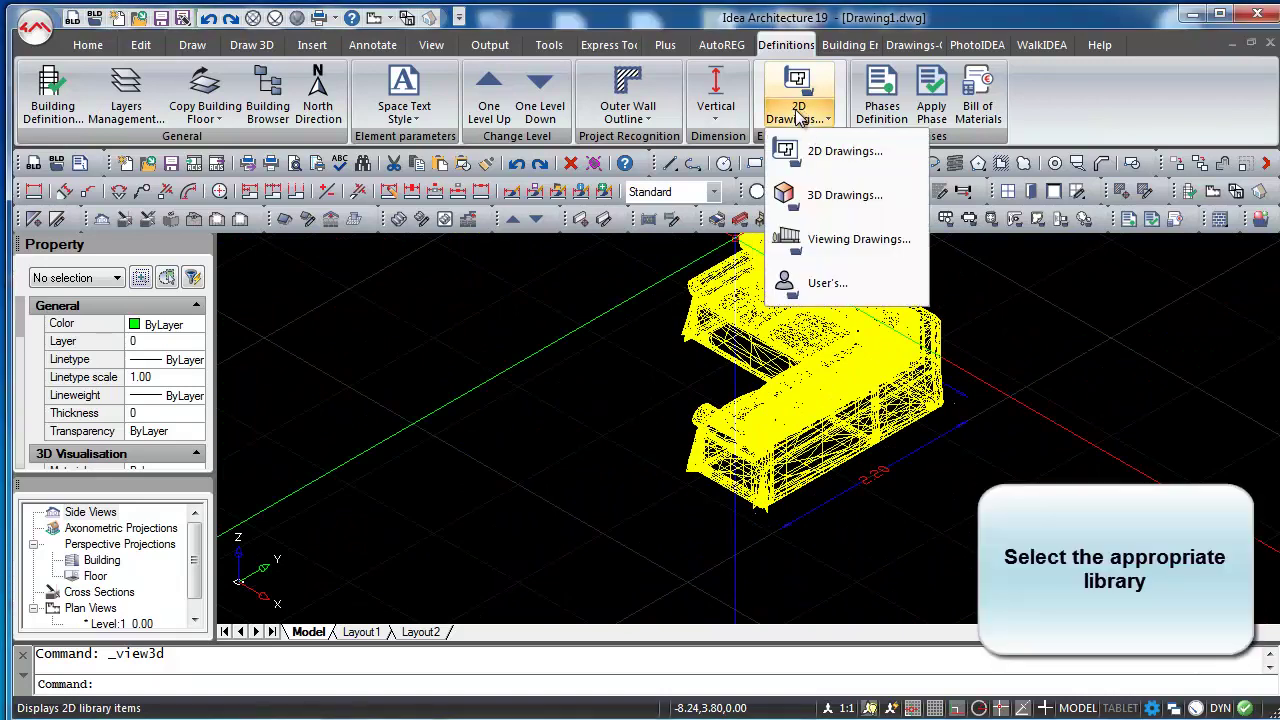
{"action": "left_click", "coordinate": [829, 195]}
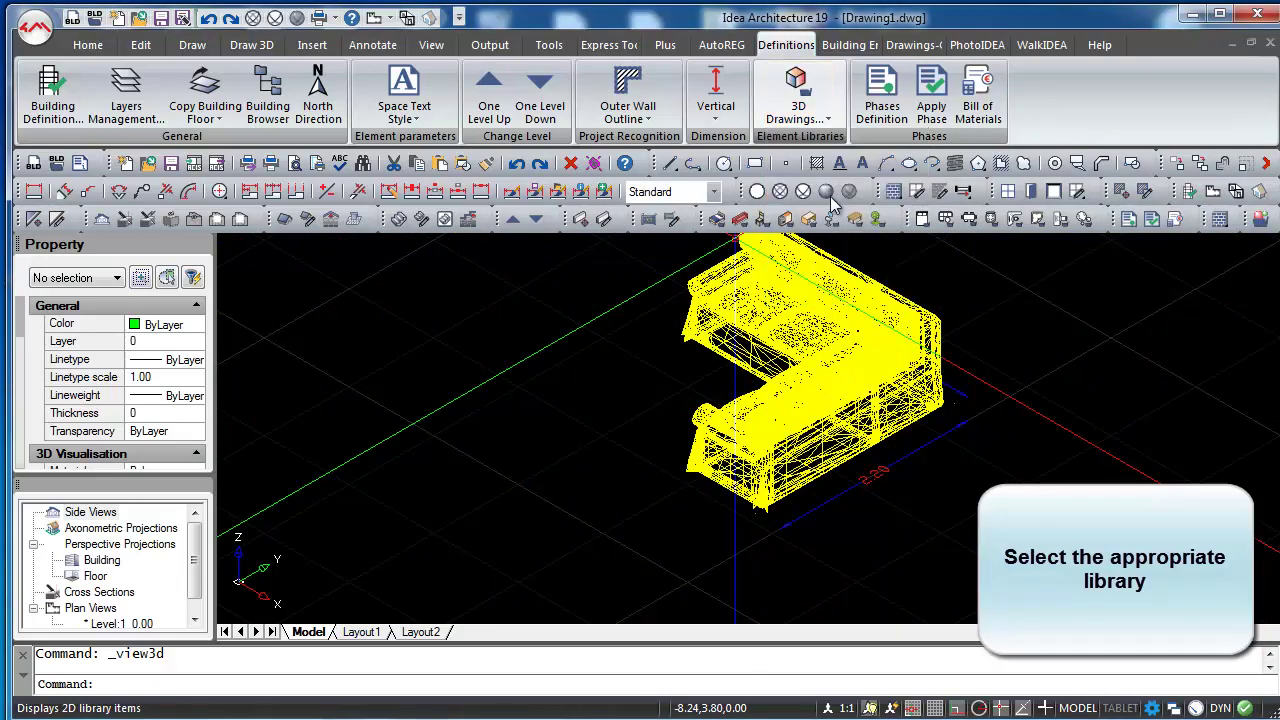
{"action": "left_click", "coordinate": [644, 251]}
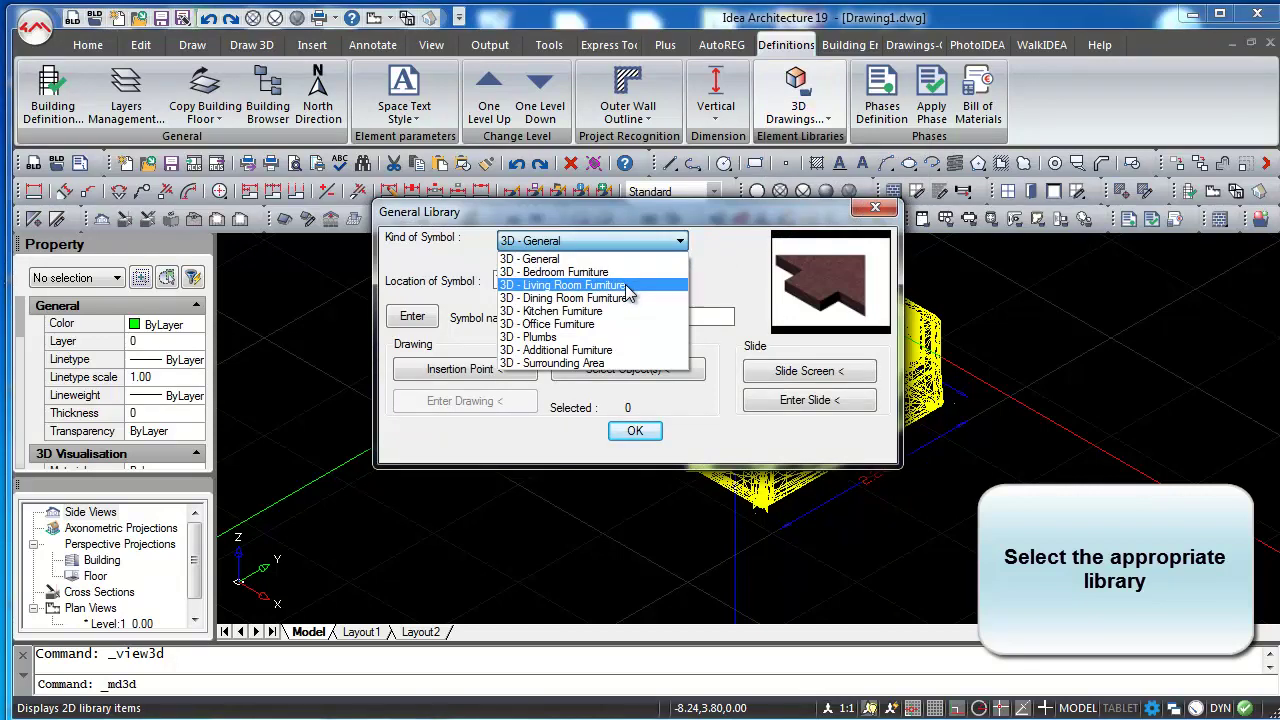
{"action": "left_click", "coordinate": [627, 286]}
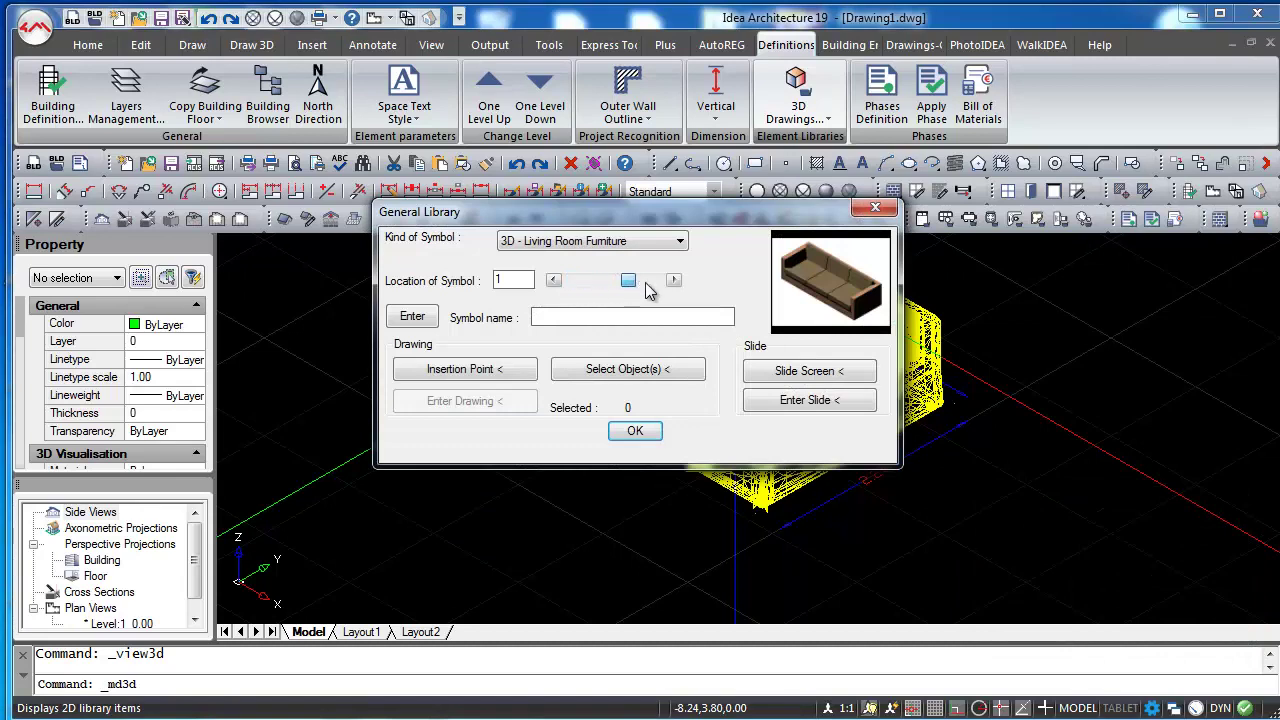
{"action": "left_click_drag", "start_coordinate": [669, 283], "coordinate": [668, 283]}
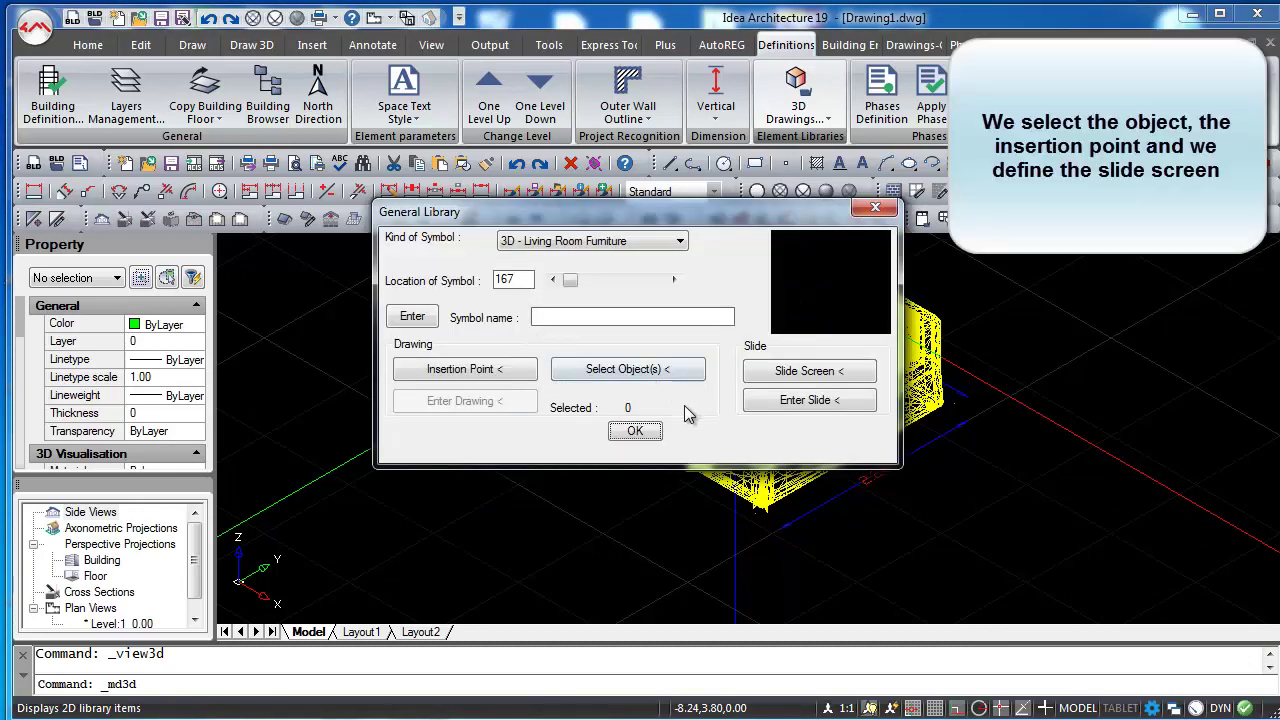
Assign the sofa as the symbol's object and set its lower outer back corner as the insertion point
{"action": "left_click", "coordinate": [628, 370]}
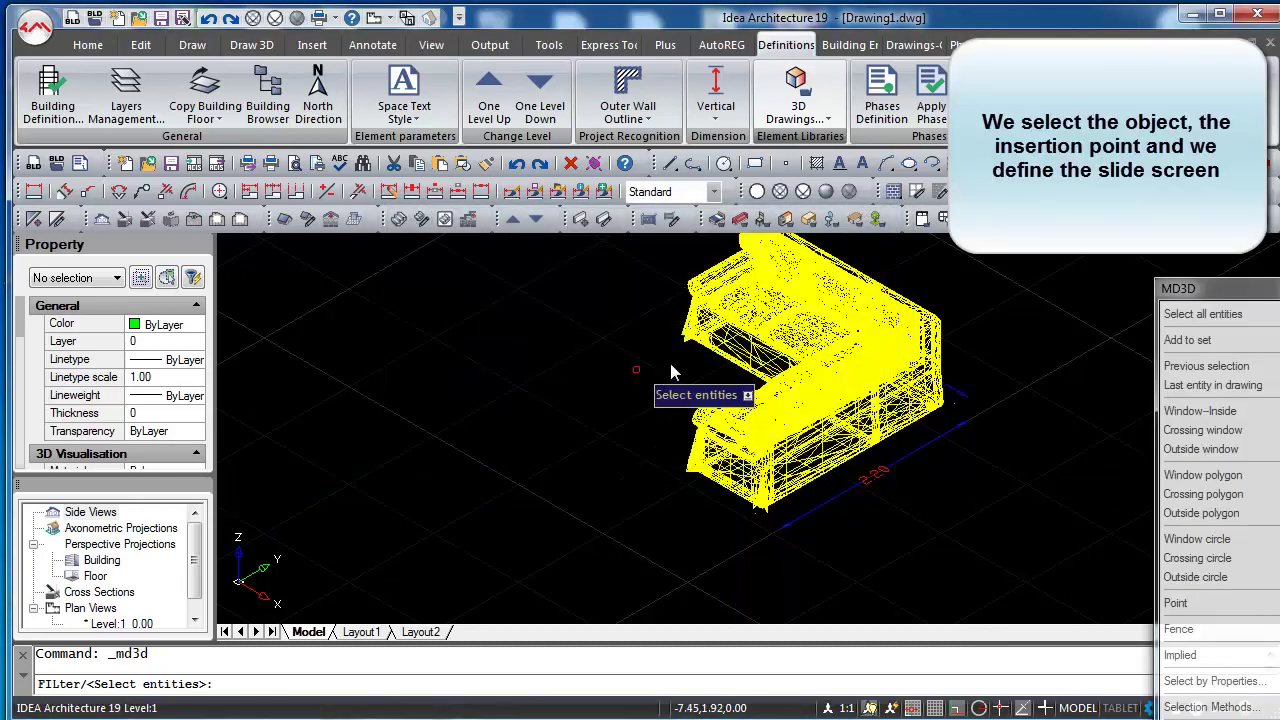
{"action": "left_click", "coordinate": [771, 343]}
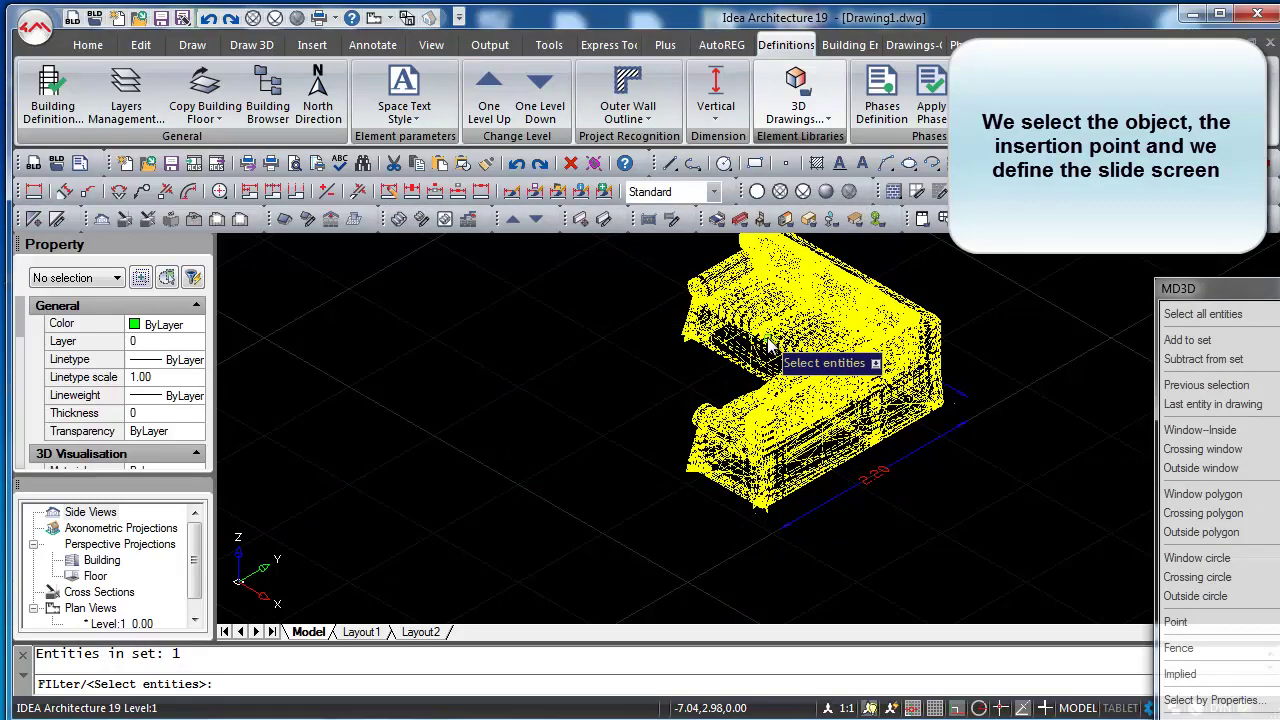
{"action": "key", "text": "Return"}
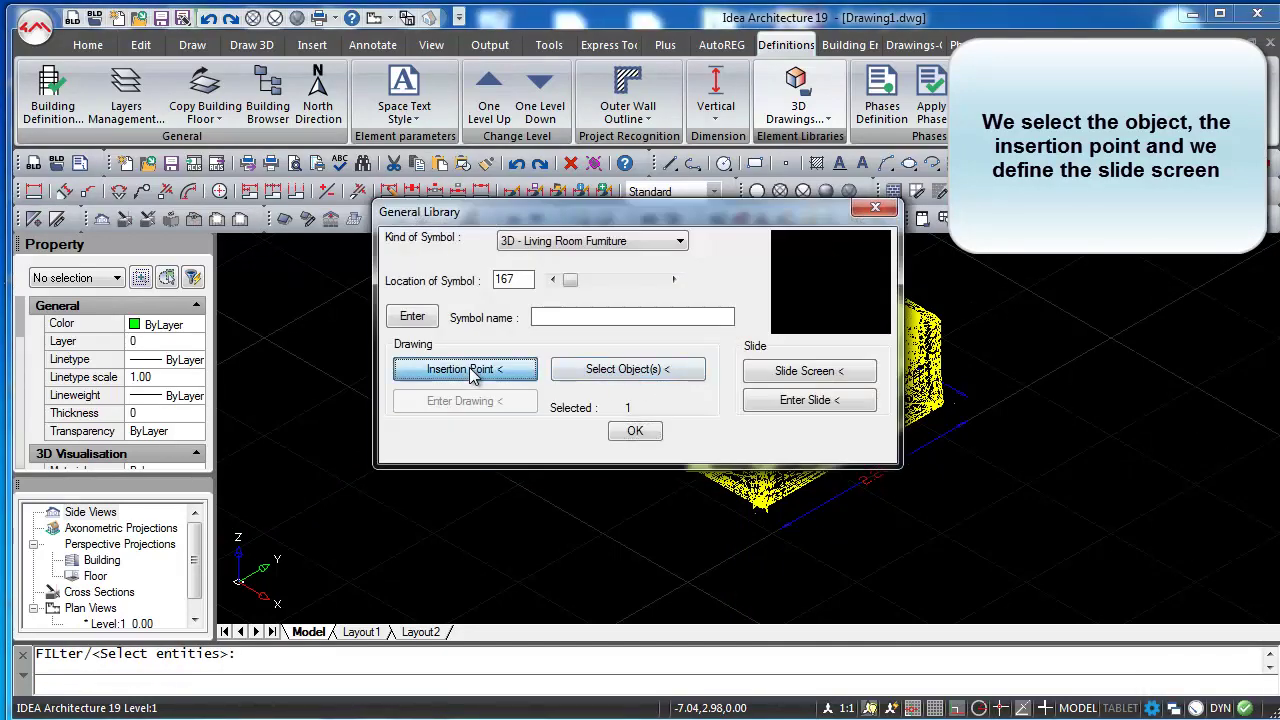
{"action": "left_click", "coordinate": [465, 370]}
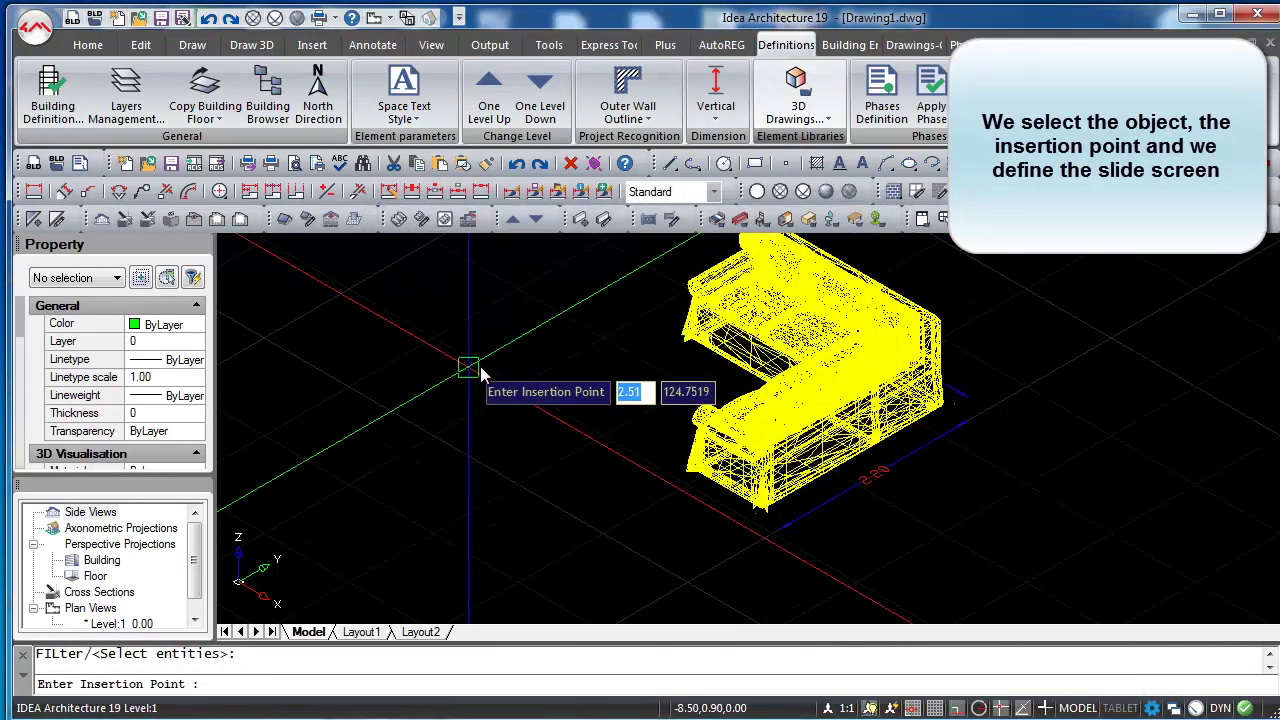
{"action": "left_click", "coordinate": [941, 412]}
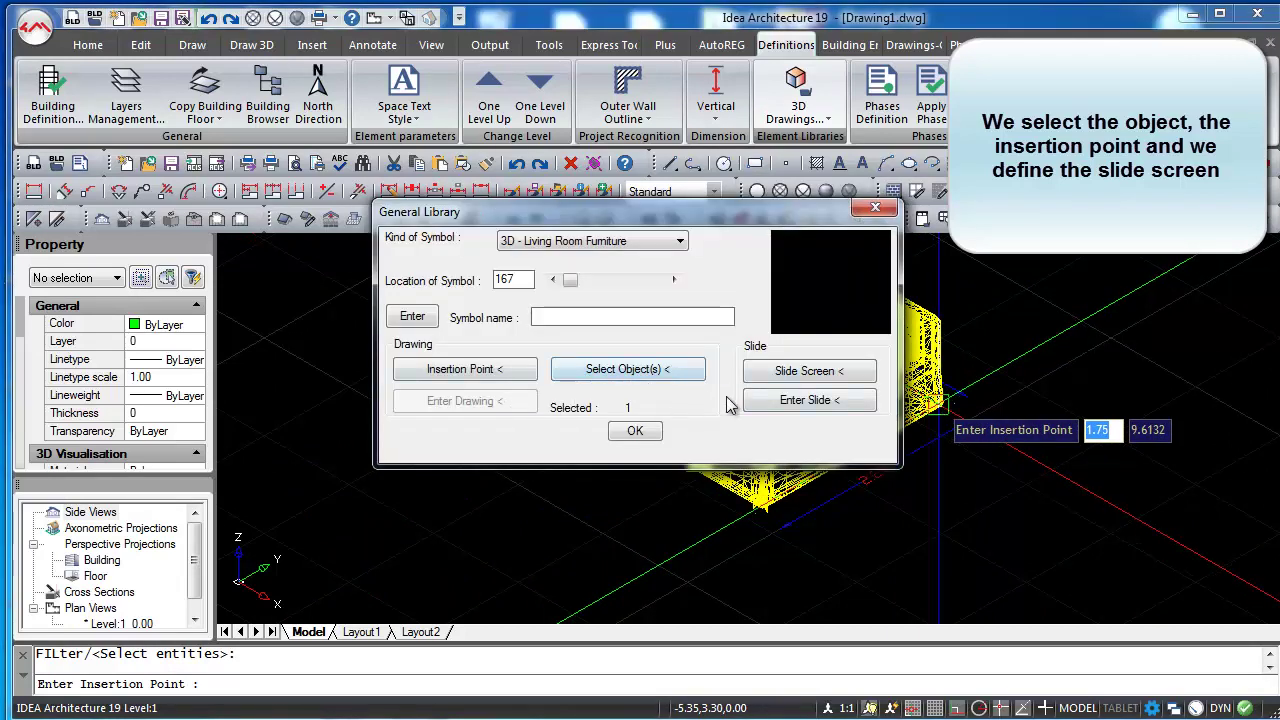
Define the slide screen with a window enclosing the whole sofa
{"action": "left_click", "coordinate": [797, 376]}
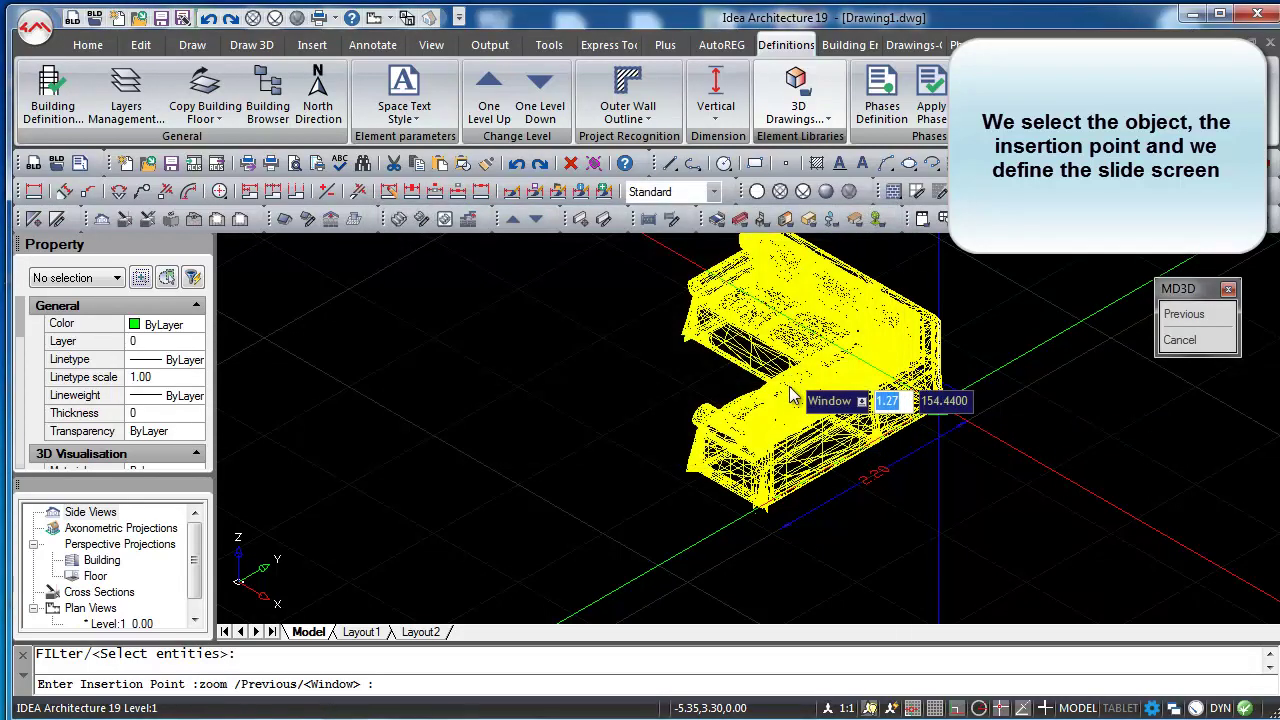
{"action": "left_click", "coordinate": [656, 254]}
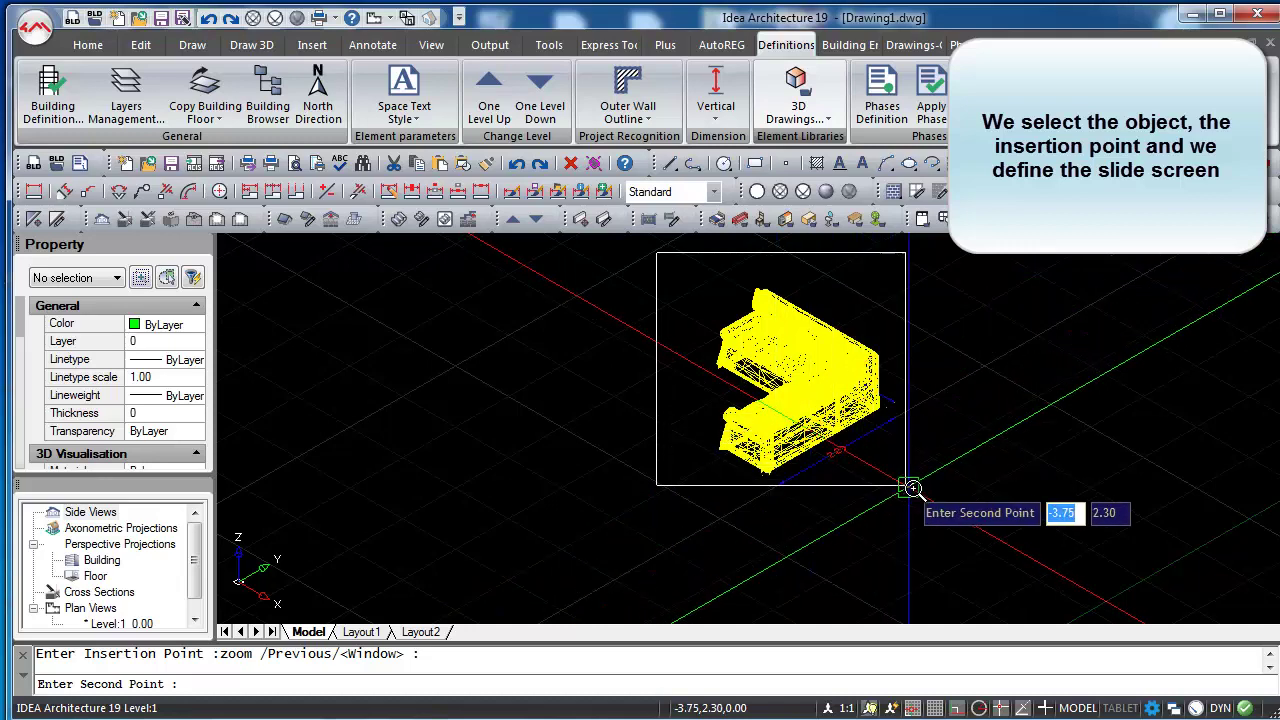
{"action": "left_click", "coordinate": [916, 488]}
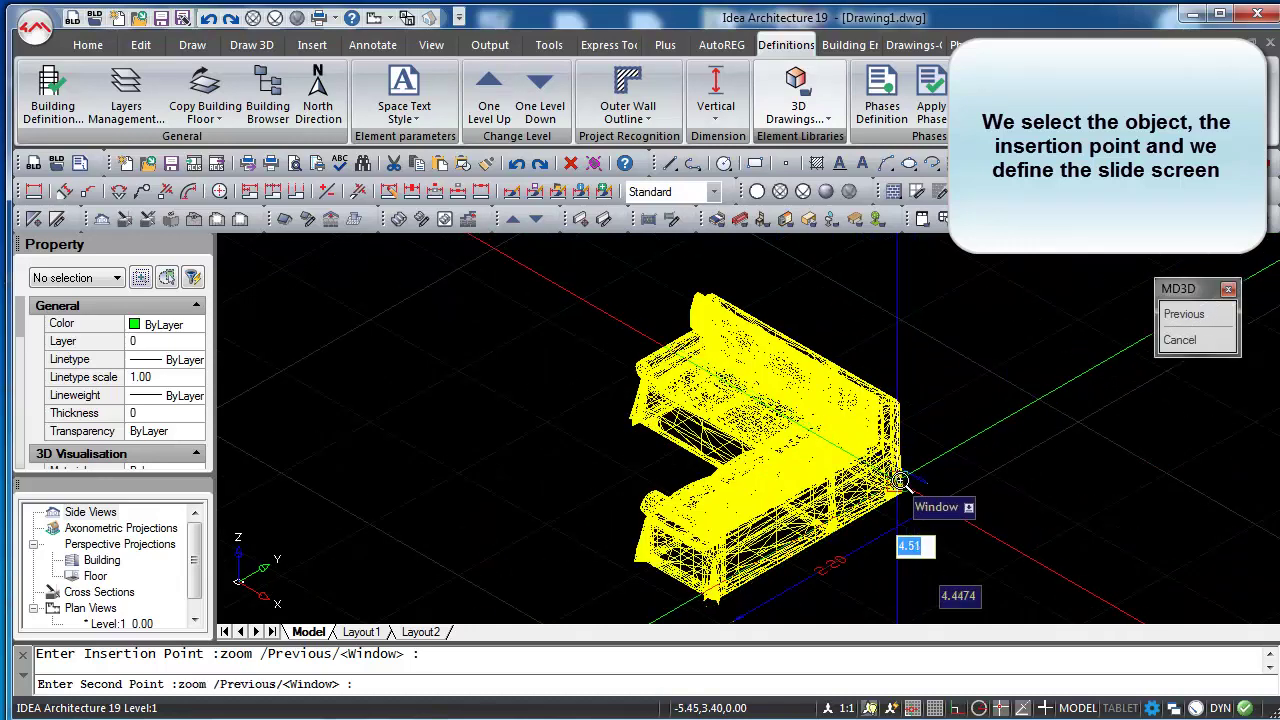
{"action": "left_click", "coordinate": [895, 480]}
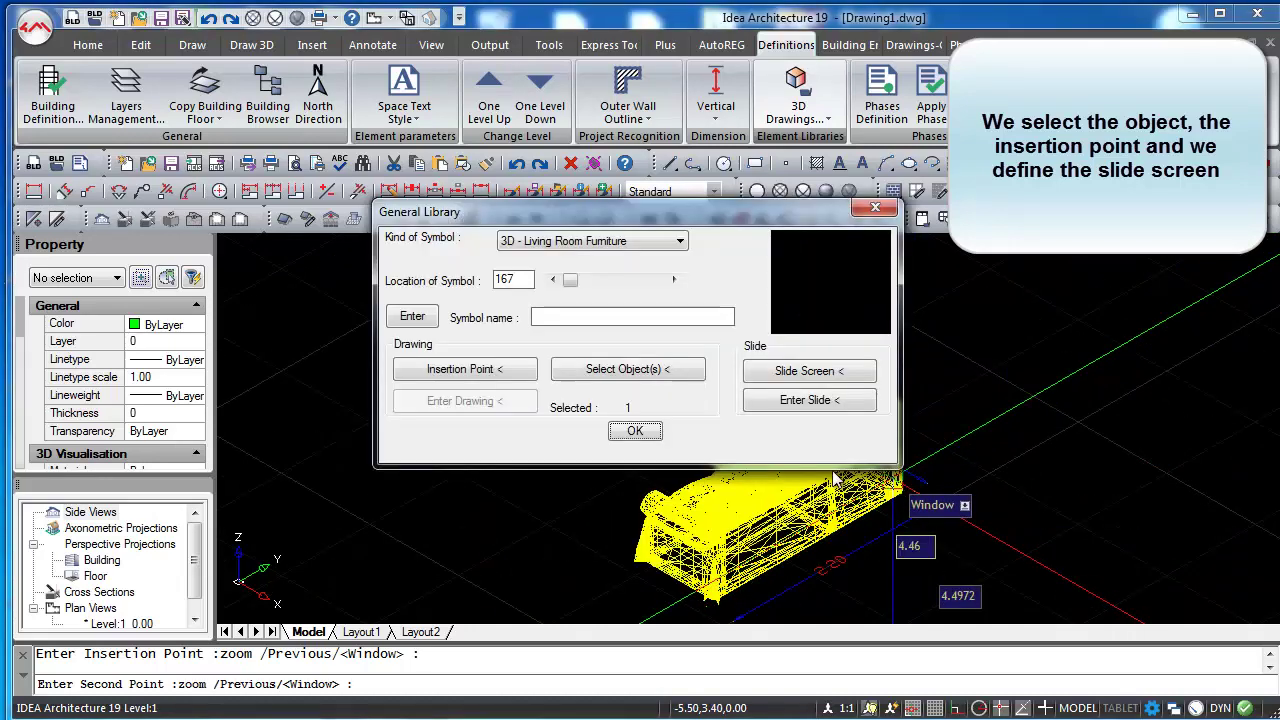
Enter the sofa's slide and drawing into the library and close the General Library
{"action": "left_click", "coordinate": [786, 402]}
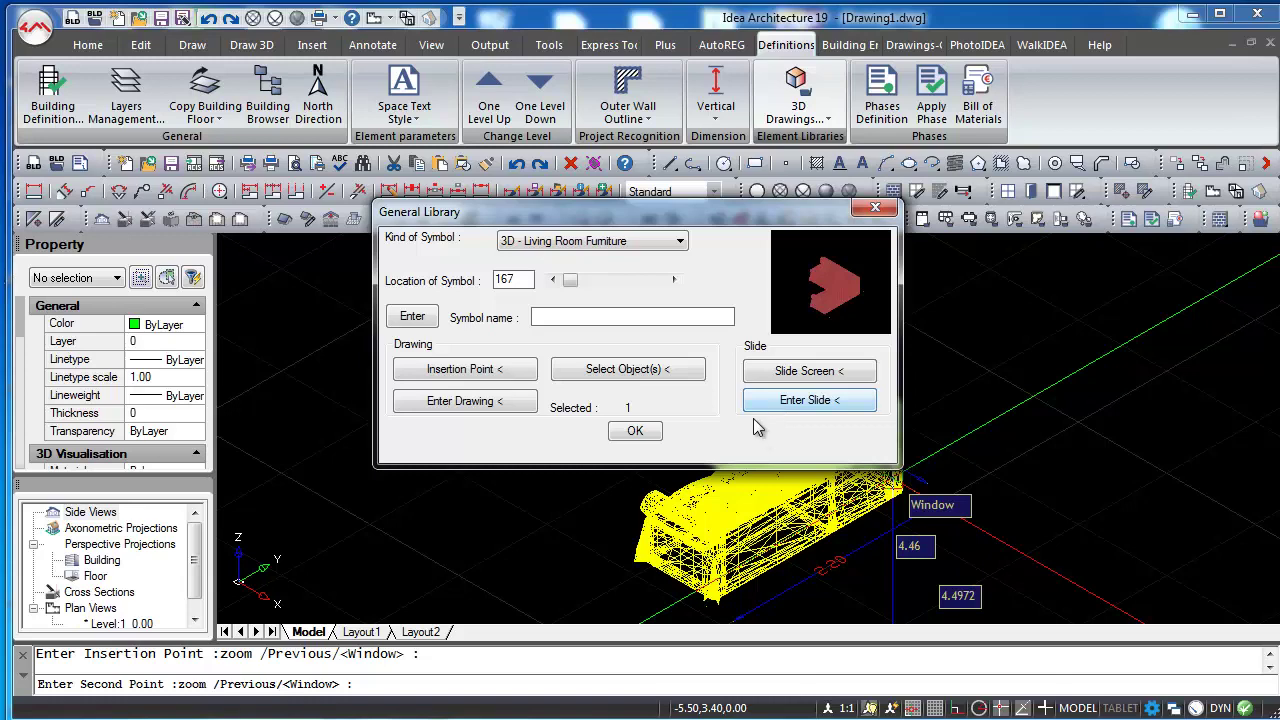
{"action": "left_click", "coordinate": [482, 402]}
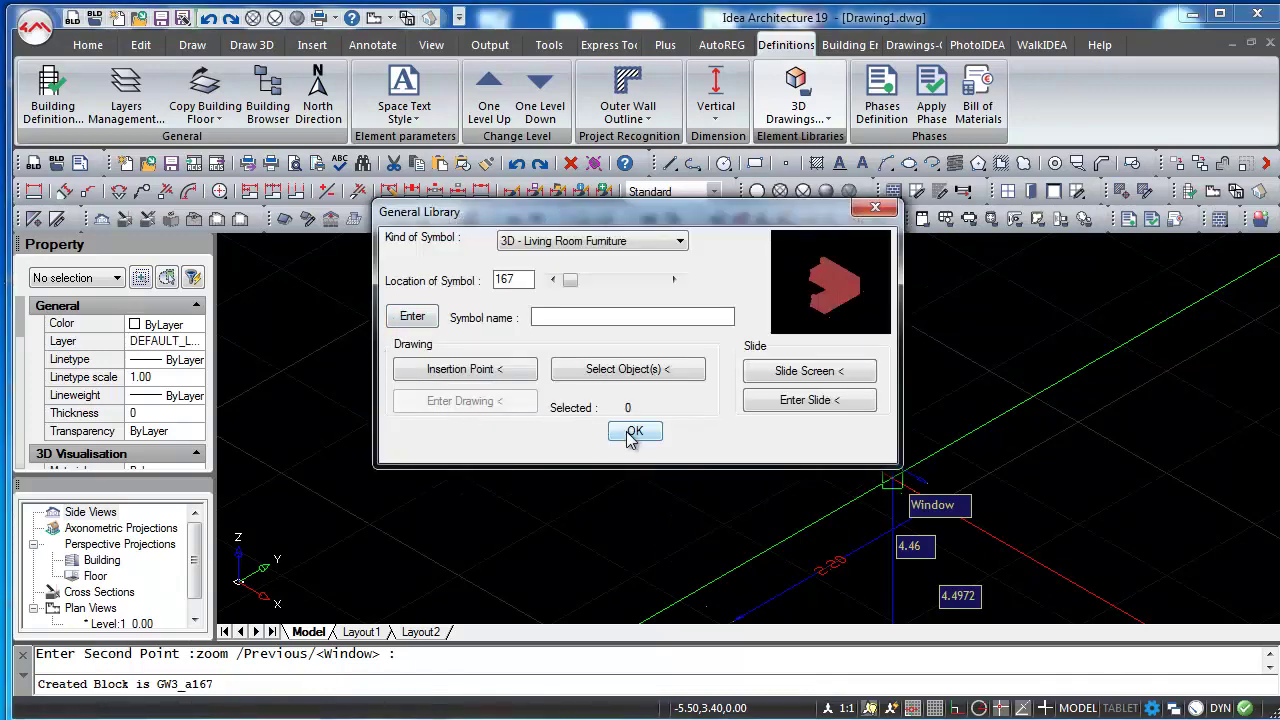
{"action": "left_click", "coordinate": [628, 434]}
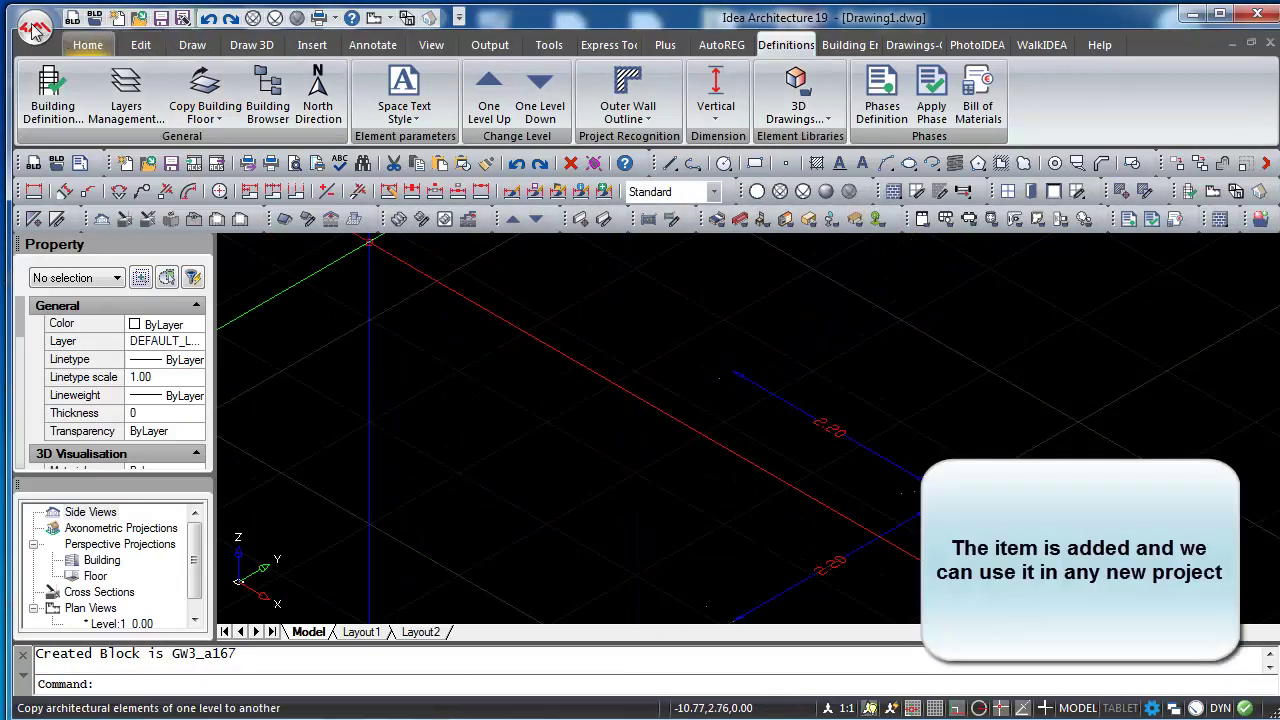
Create a new project named sofa in the ADEIA folder
{"action": "left_click", "coordinate": [33, 28]}
{"action": "left_click", "coordinate": [87, 76]}
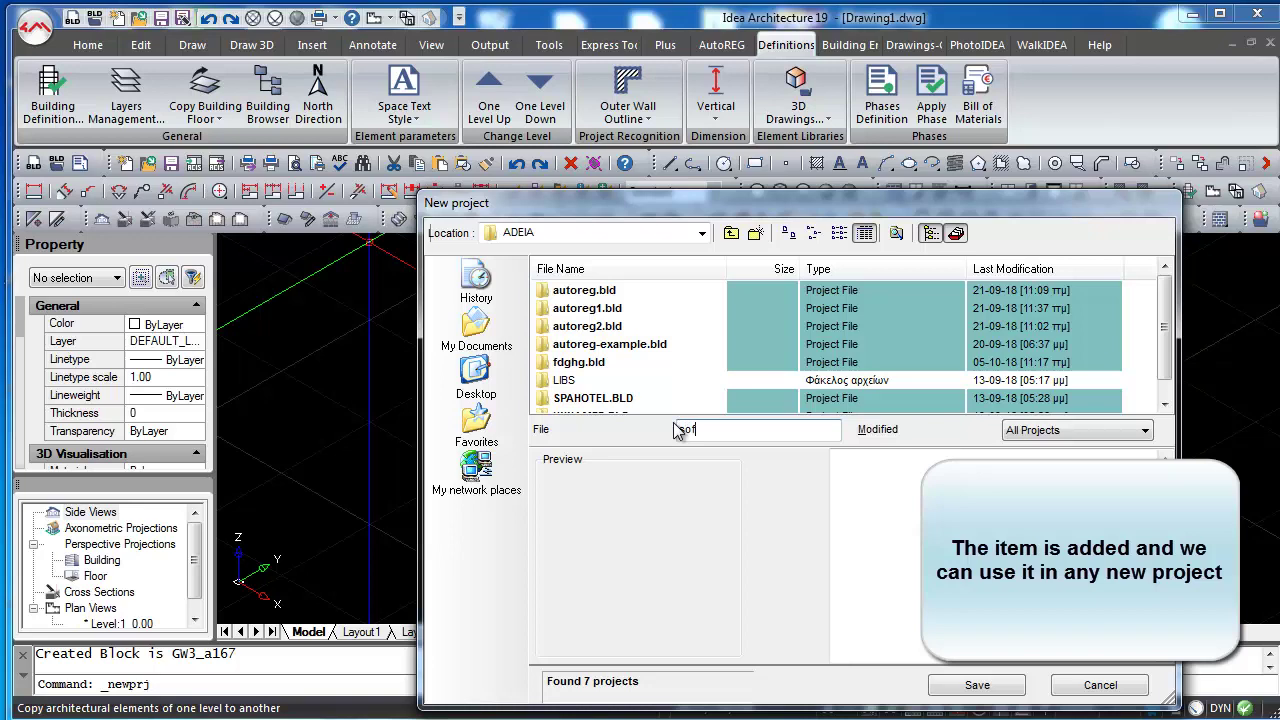
{"action": "type", "text": "sof"}
{"action": "key", "text": "Return"}
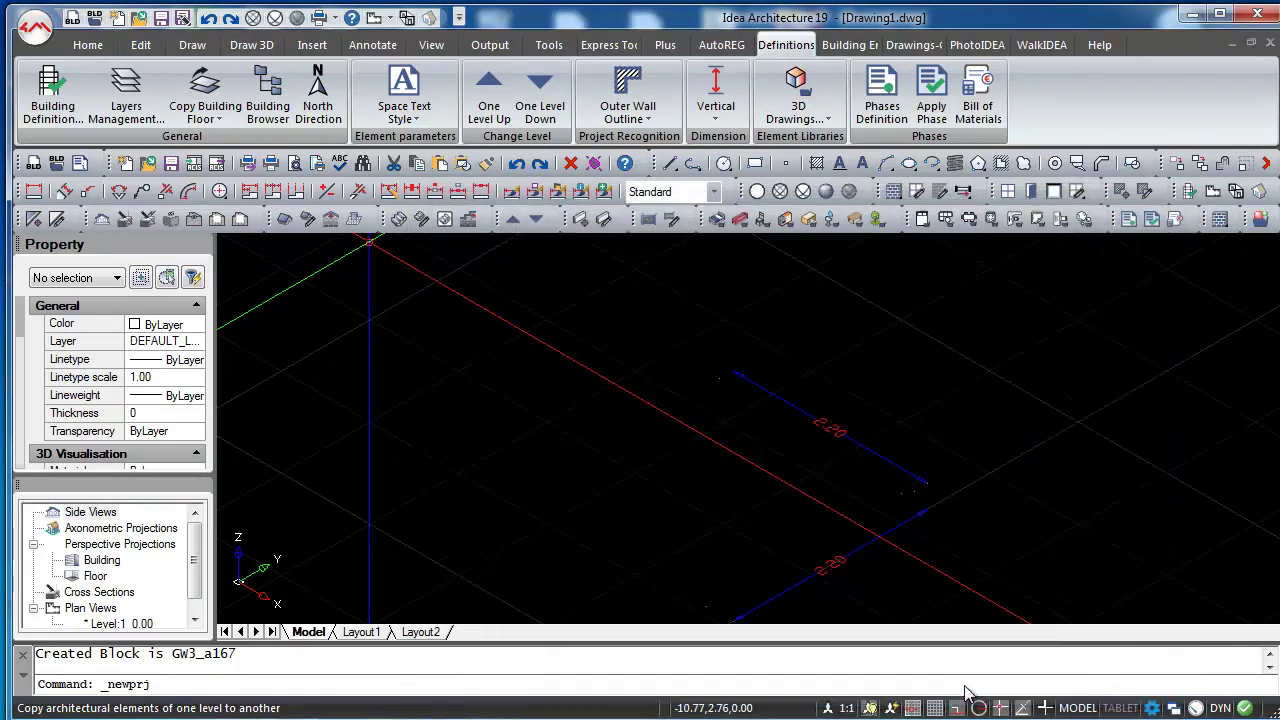
Draw two straight outer walls of type W2, 3.00 high and 0.20 thick, the second running down from the first one's right end
{"action": "left_click", "coordinate": [893, 192]}
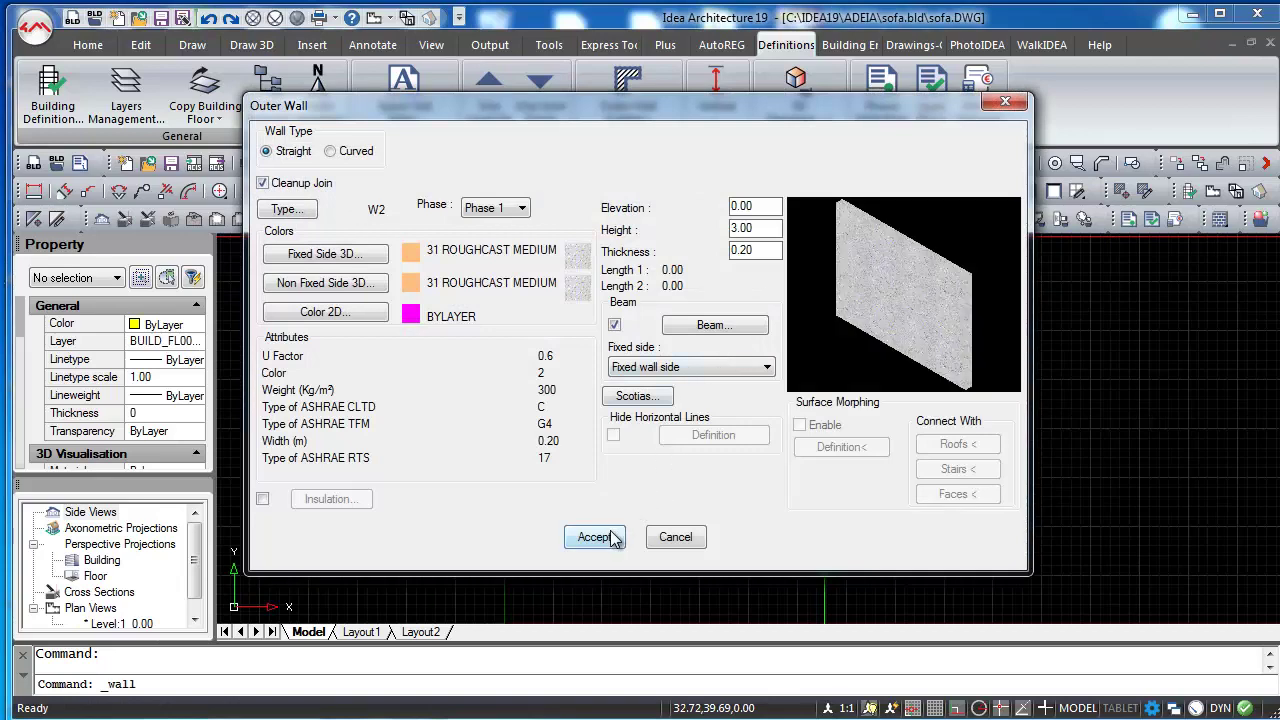
{"action": "left_click", "coordinate": [612, 538]}
{"action": "left_click", "coordinate": [604, 352]}
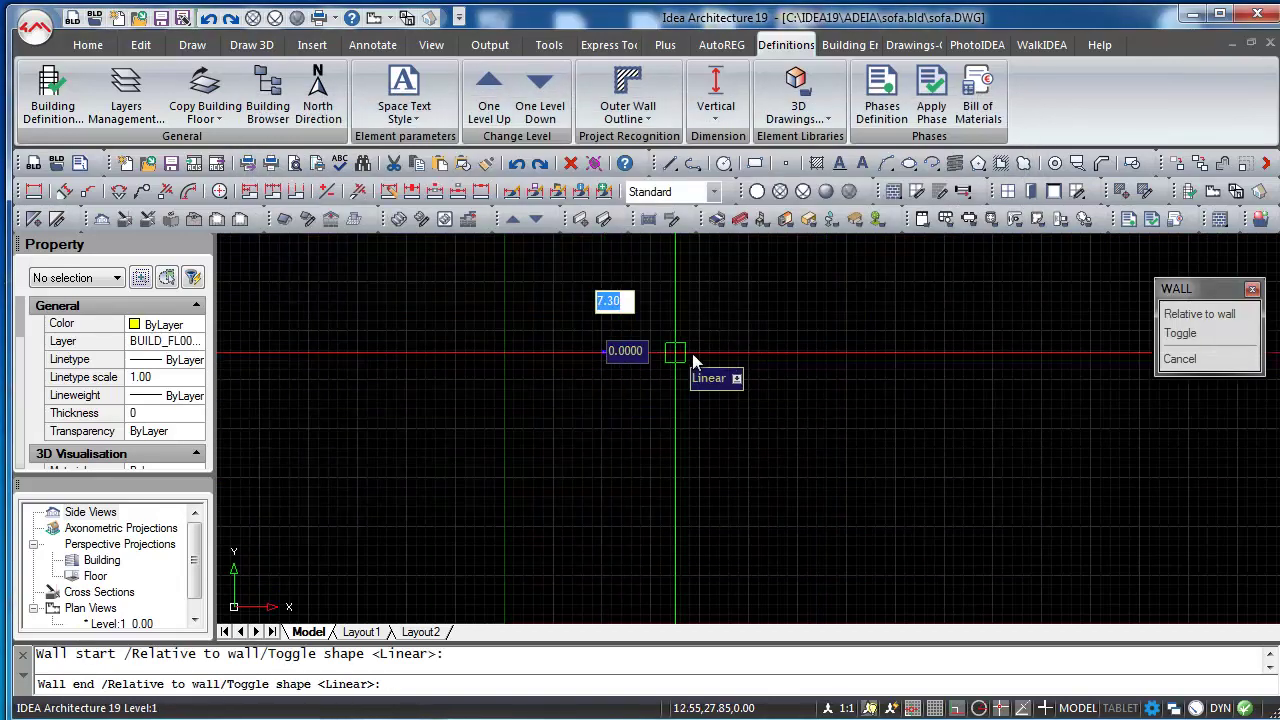
{"action": "left_click", "coordinate": [812, 352]}
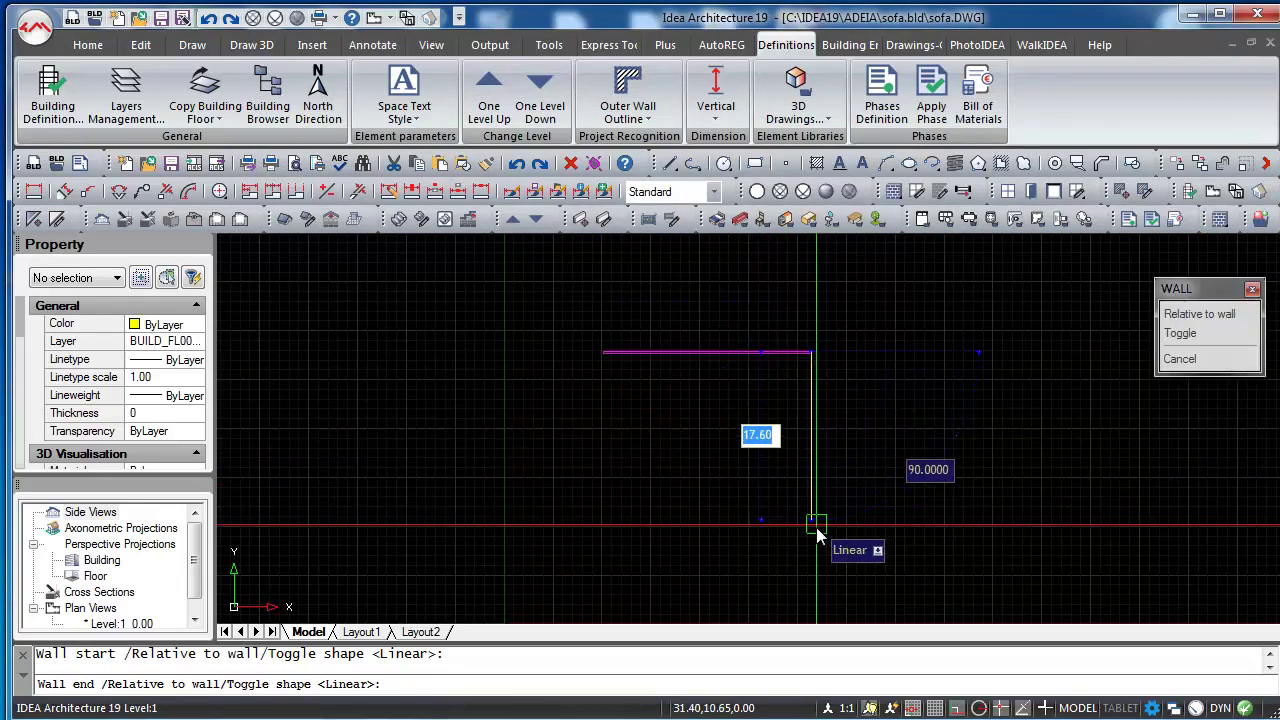
{"action": "left_click", "coordinate": [806, 521]}
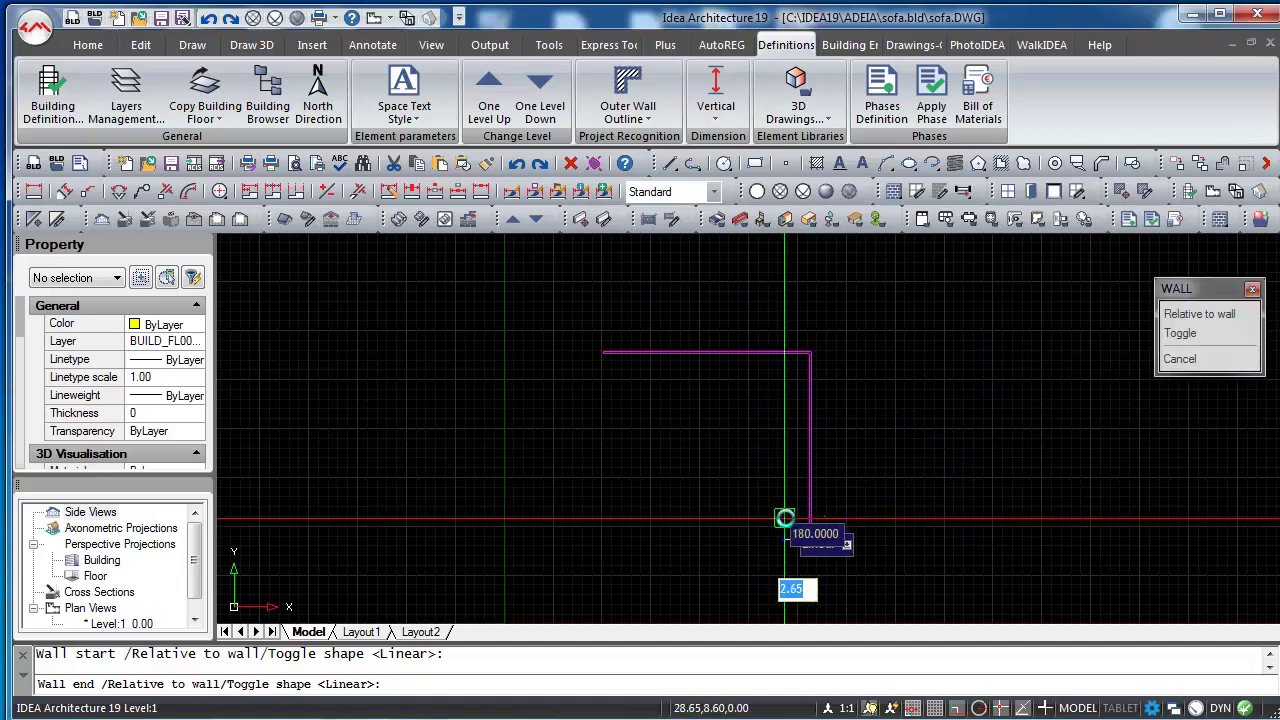
{"action": "key", "text": "Escape"}
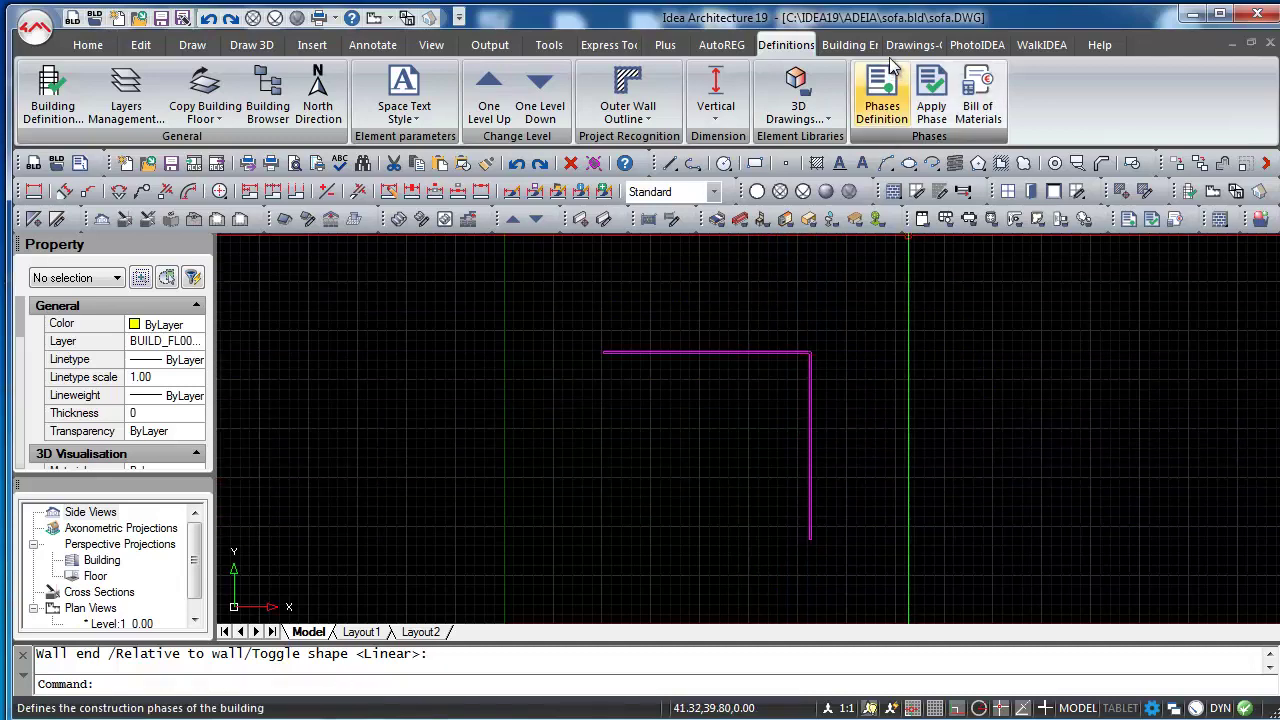
Open the 3D Living Room Furniture library at page 9, where the added sofa is stored
{"action": "left_click", "coordinate": [852, 44]}
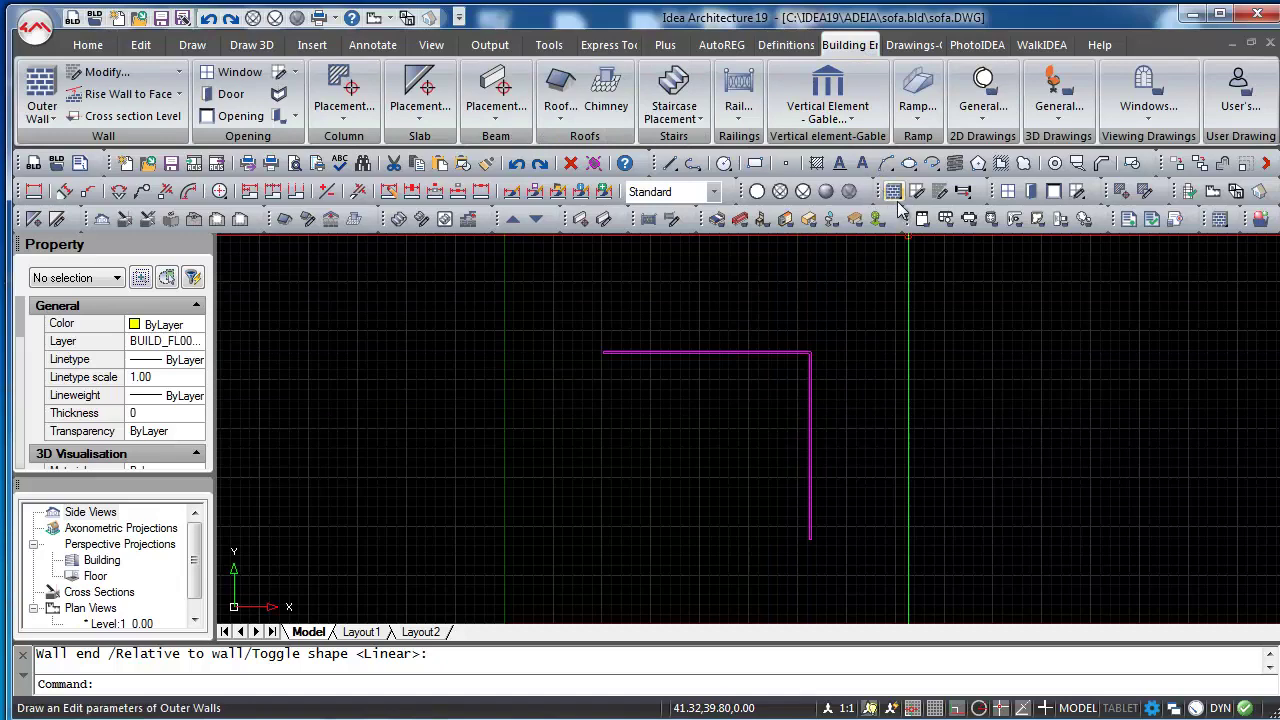
{"action": "left_click", "coordinate": [1059, 95]}
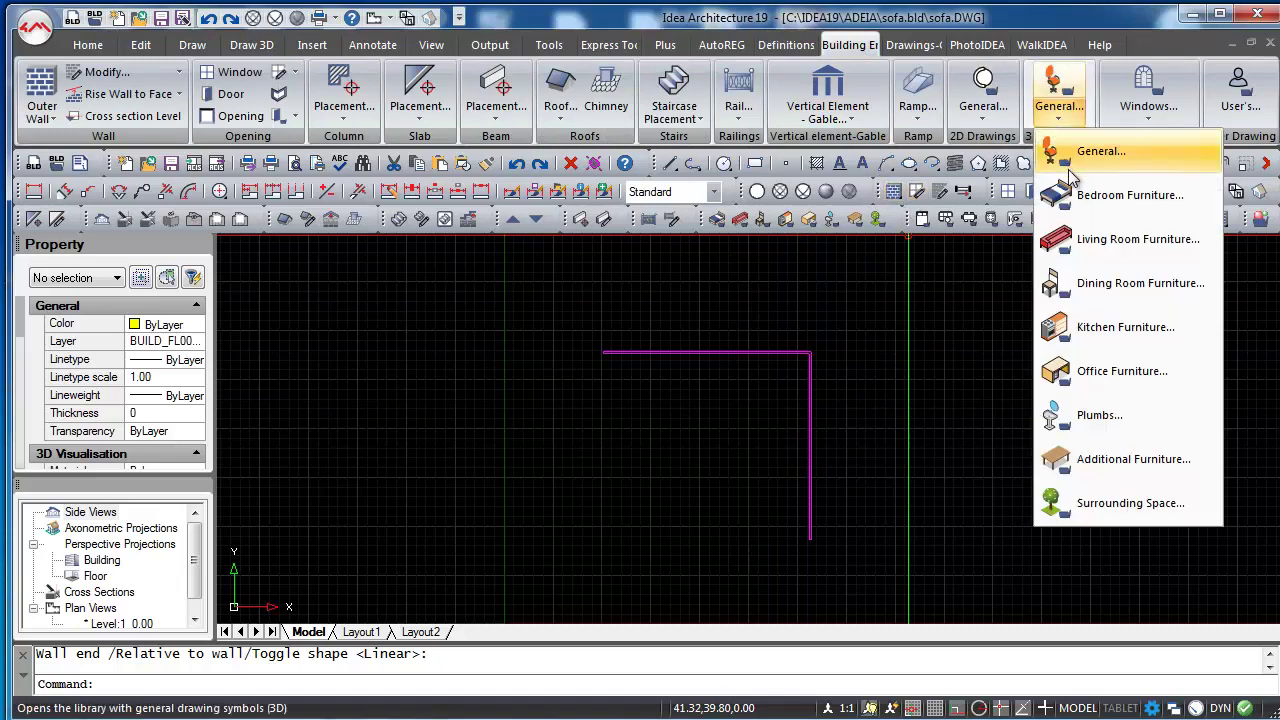
{"action": "left_click", "coordinate": [1095, 238]}
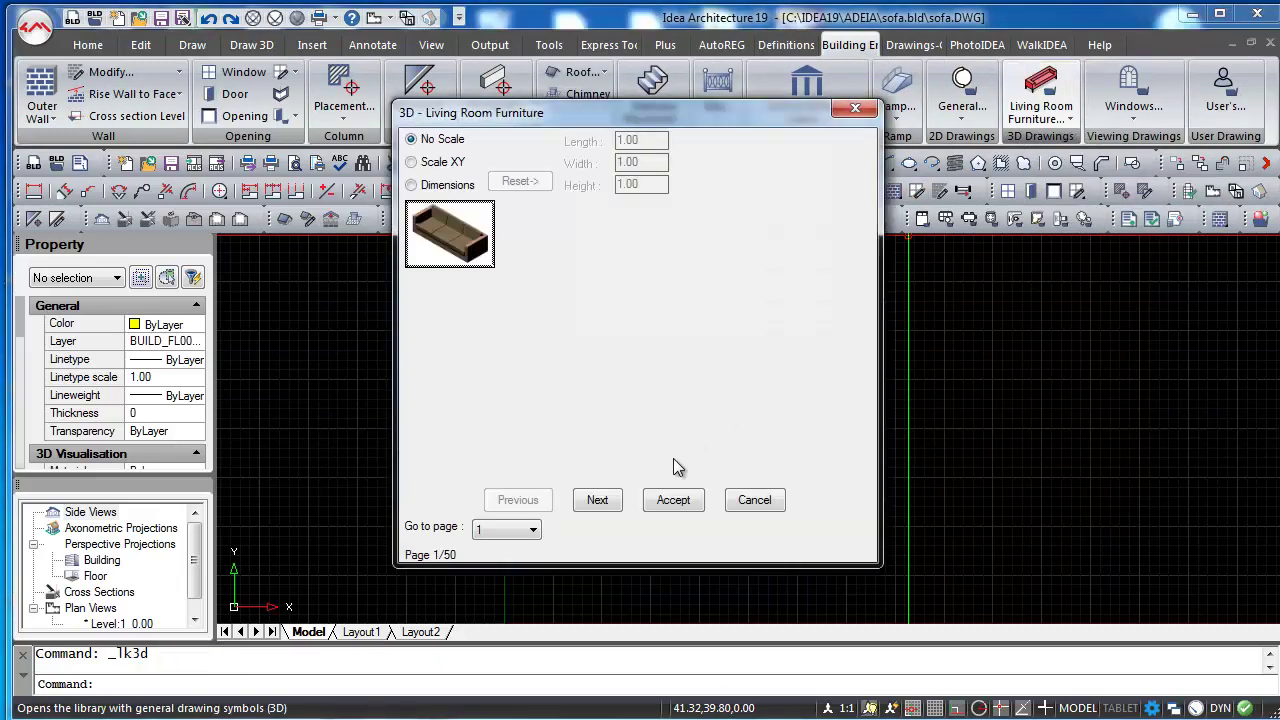
{"action": "left_click", "coordinate": [533, 530]}
{"action": "left_click", "coordinate": [530, 665]}
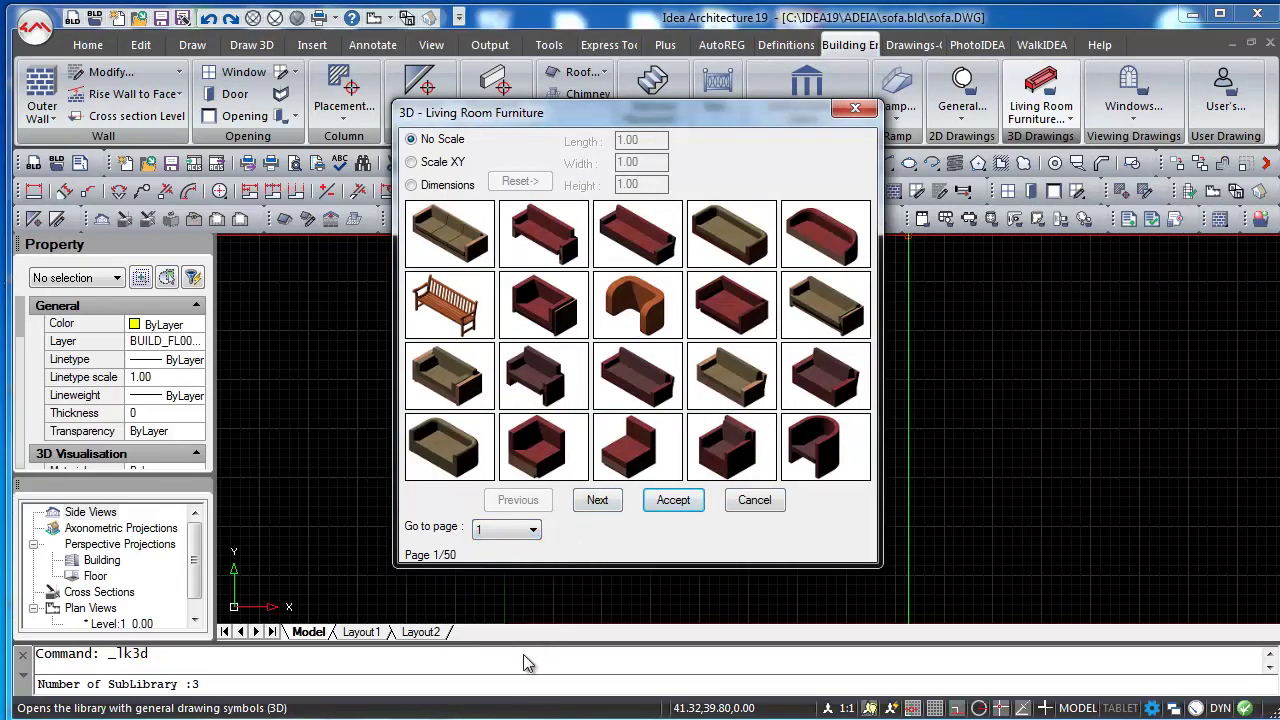
{"action": "left_click", "coordinate": [524, 536]}
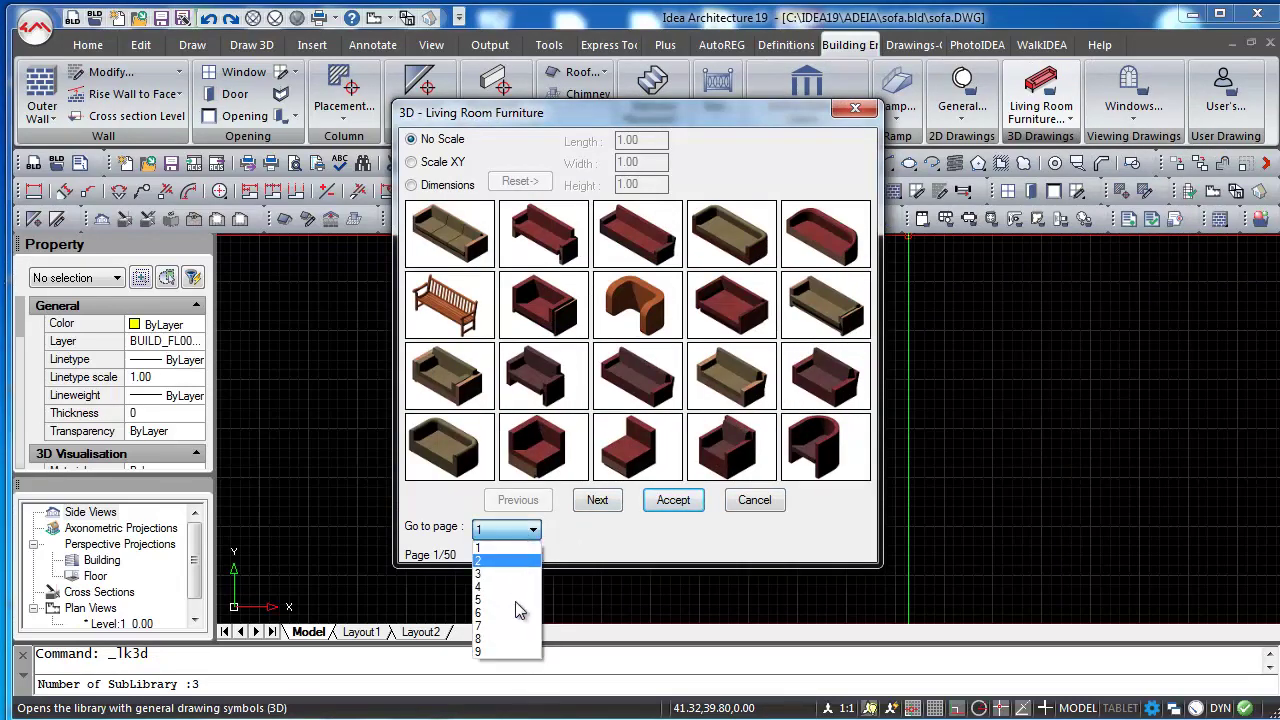
{"action": "left_click", "coordinate": [512, 651]}
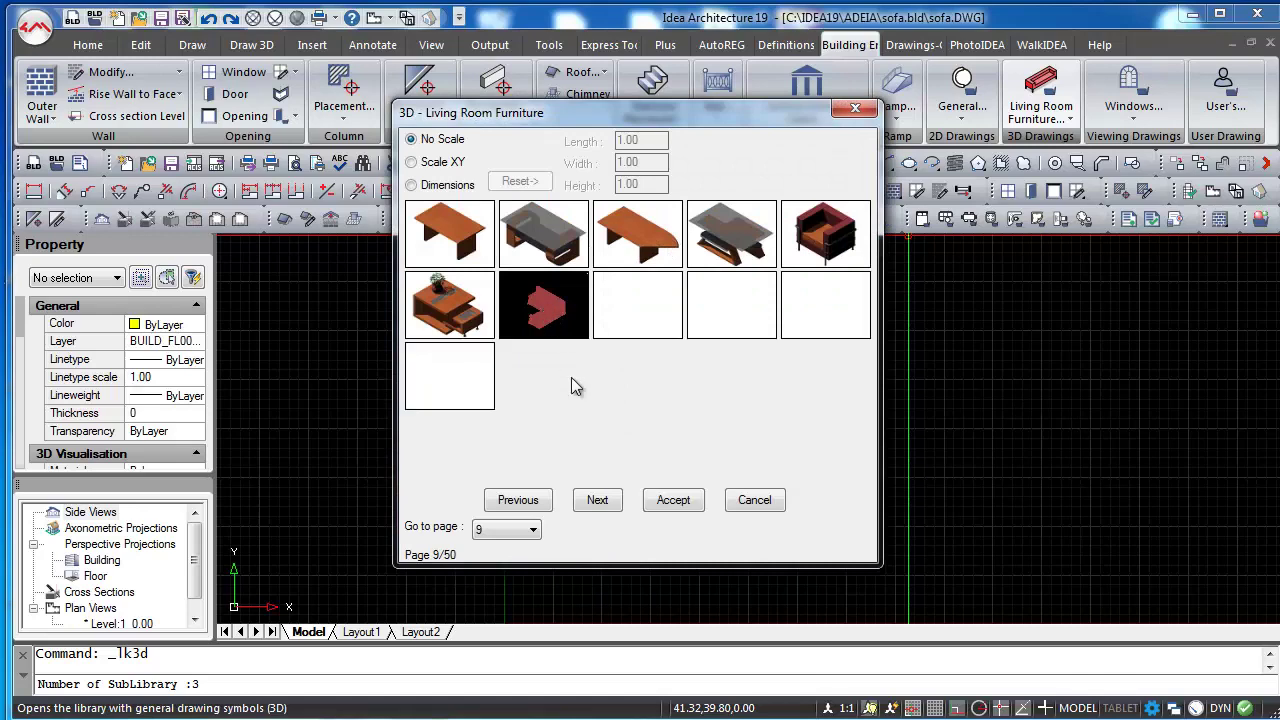
Insert the added corner sofa from the library inside the corner of the two walls, at an angle of 0.00
{"action": "left_click", "coordinate": [673, 500]}
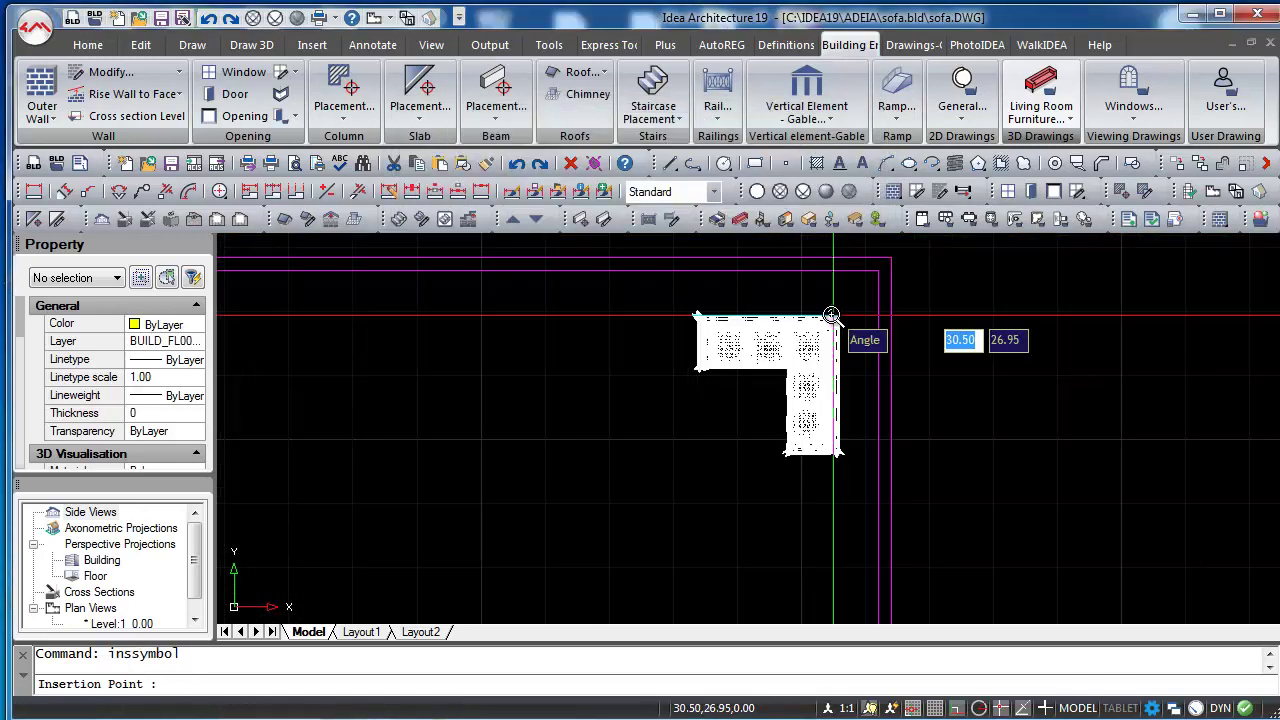
{"action": "left_click", "coordinate": [829, 316]}
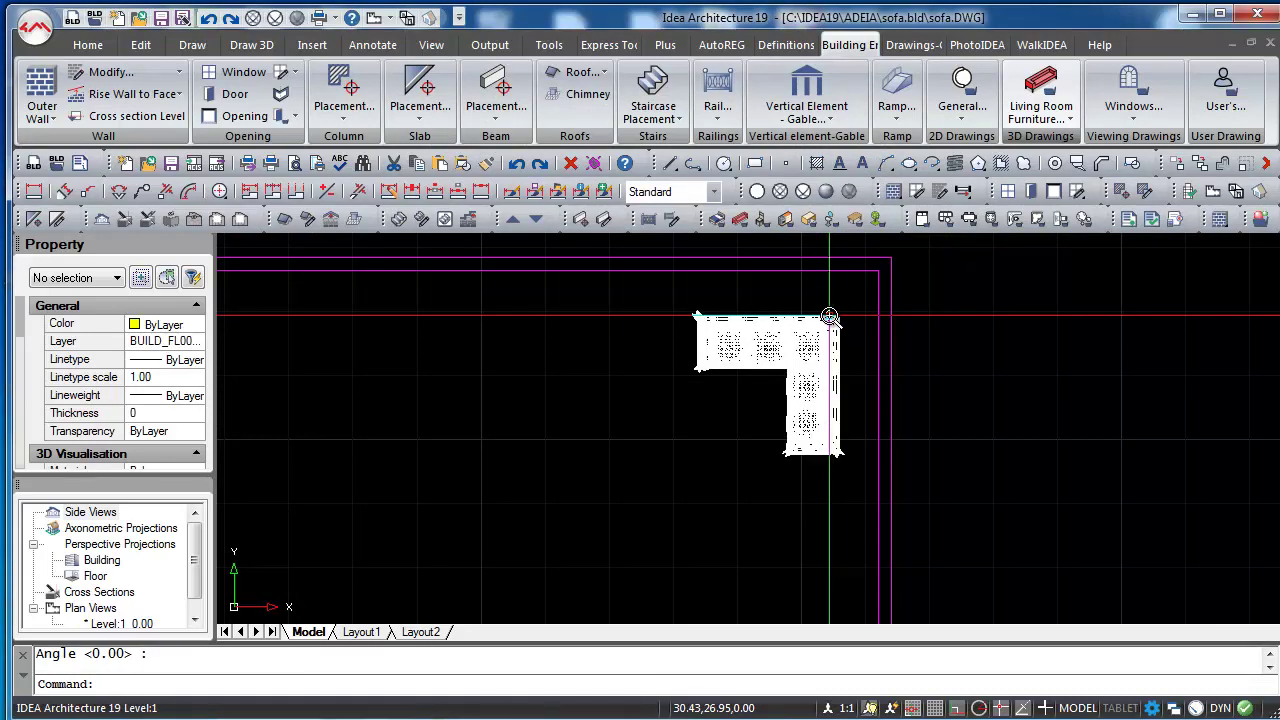
{"action": "scroll", "coordinate": [612, 418], "scroll_direction": "down", "scroll_amount": 3}
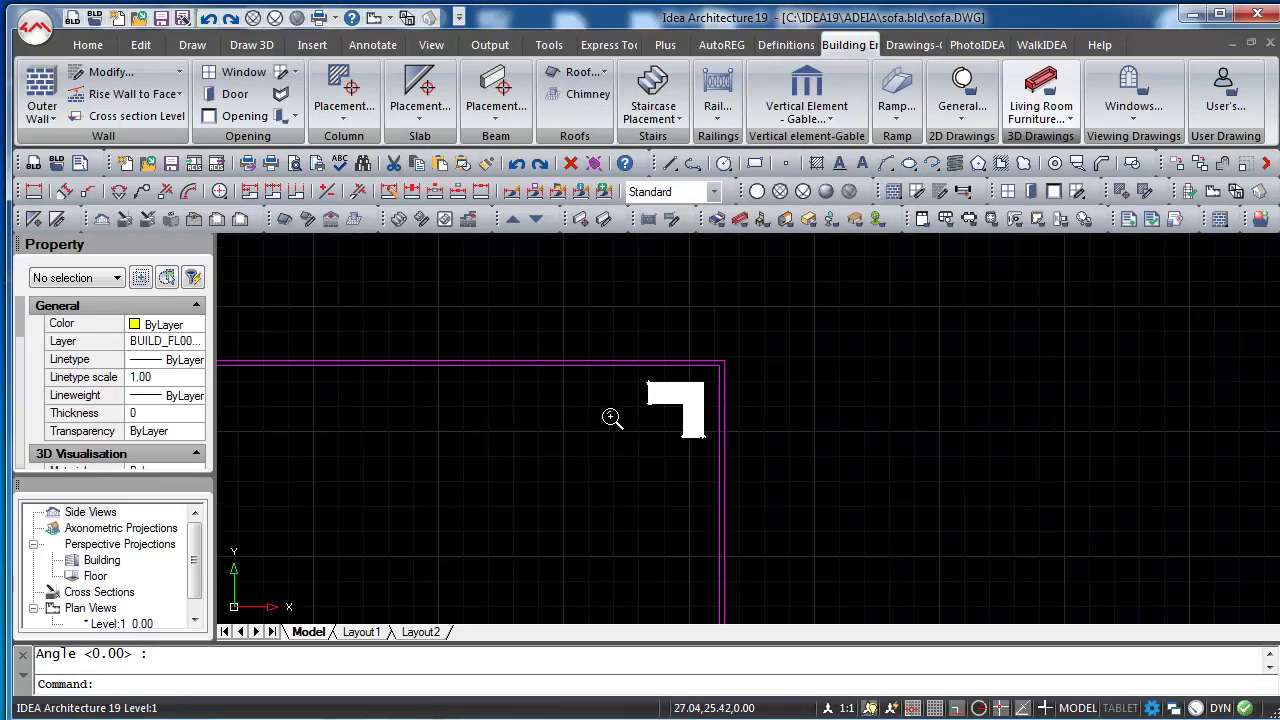
Switch to the 3D view of the building and render the walls and sofa
{"action": "left_click", "coordinate": [410, 19]}
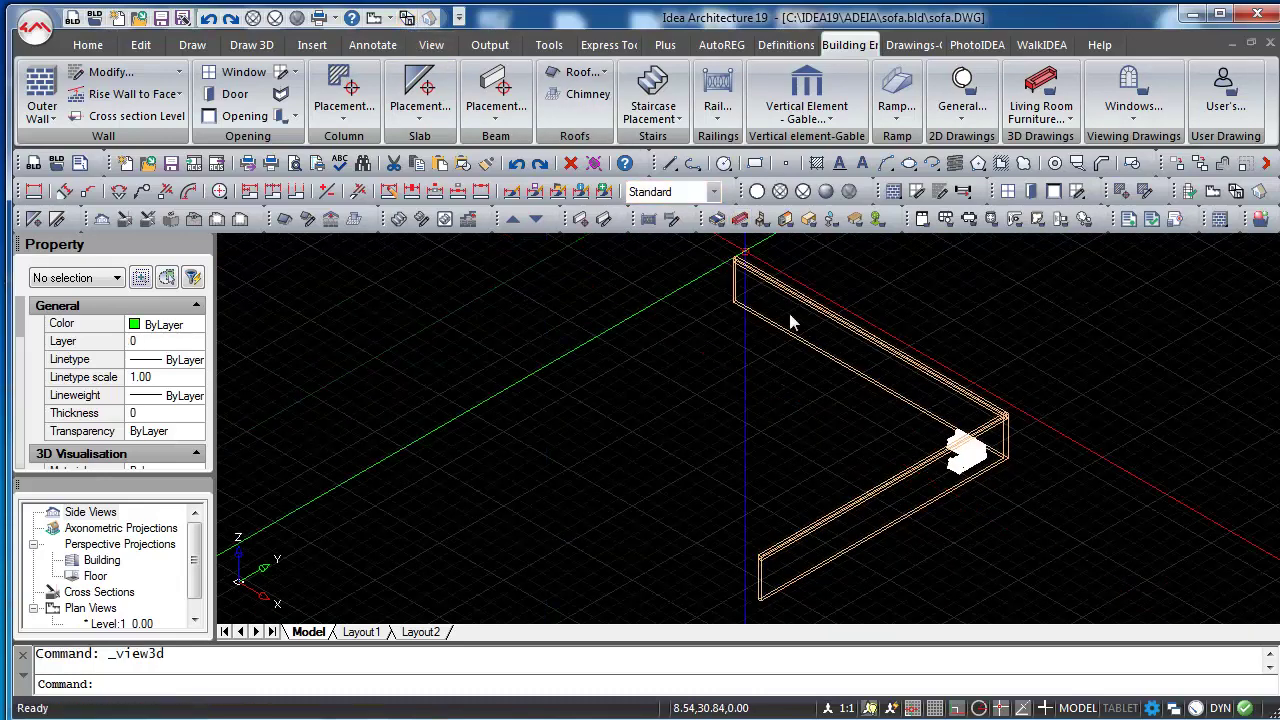
{"action": "scroll", "coordinate": [946, 450], "scroll_direction": "up", "scroll_amount": 3}
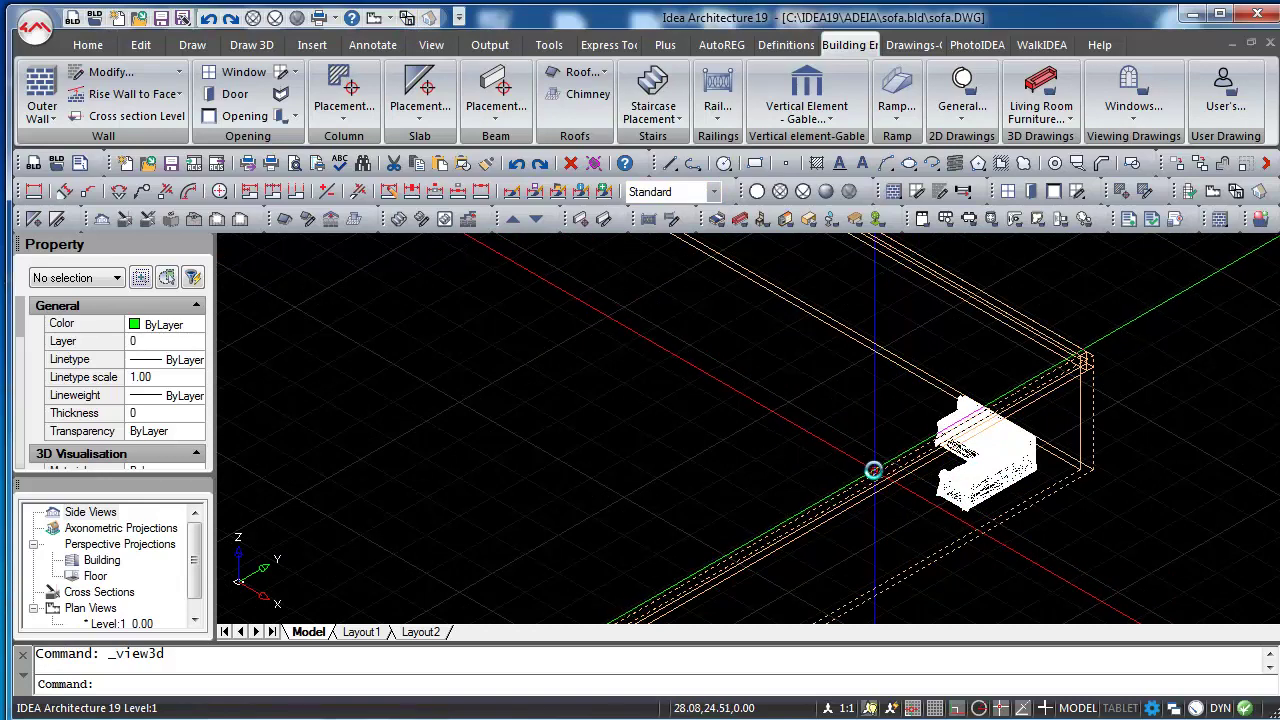
{"action": "left_click", "coordinate": [968, 44]}
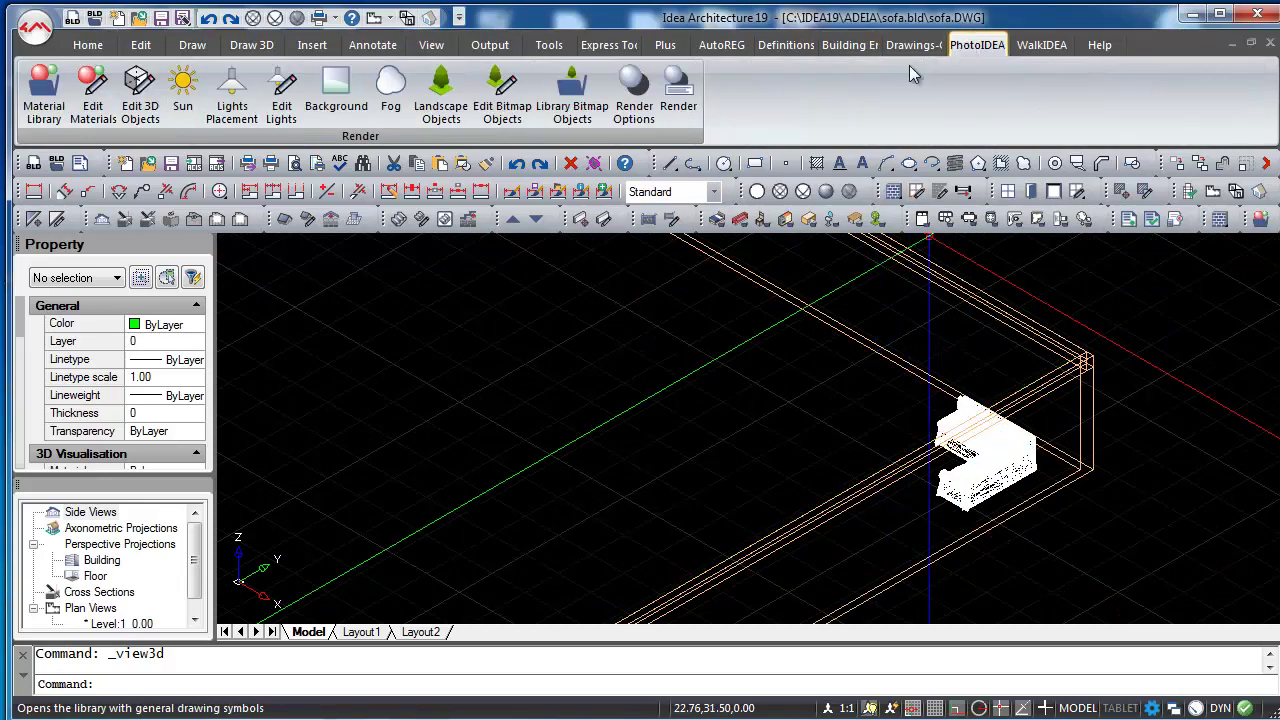
{"action": "left_click", "coordinate": [678, 113]}
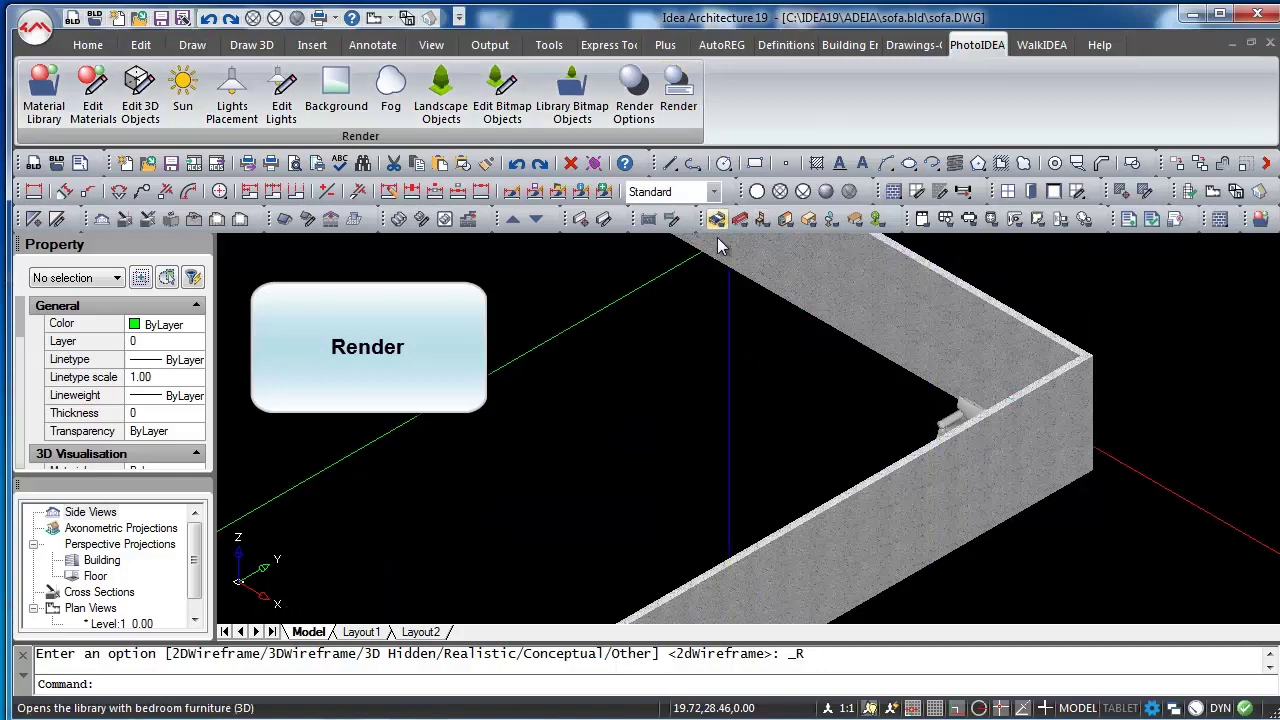
Select the placed sofa for a material change, seen from above in the rendered view
{"action": "middle_click_drag", "start_coordinate": [737, 318], "coordinate": [858, 361], "text": "shift"}
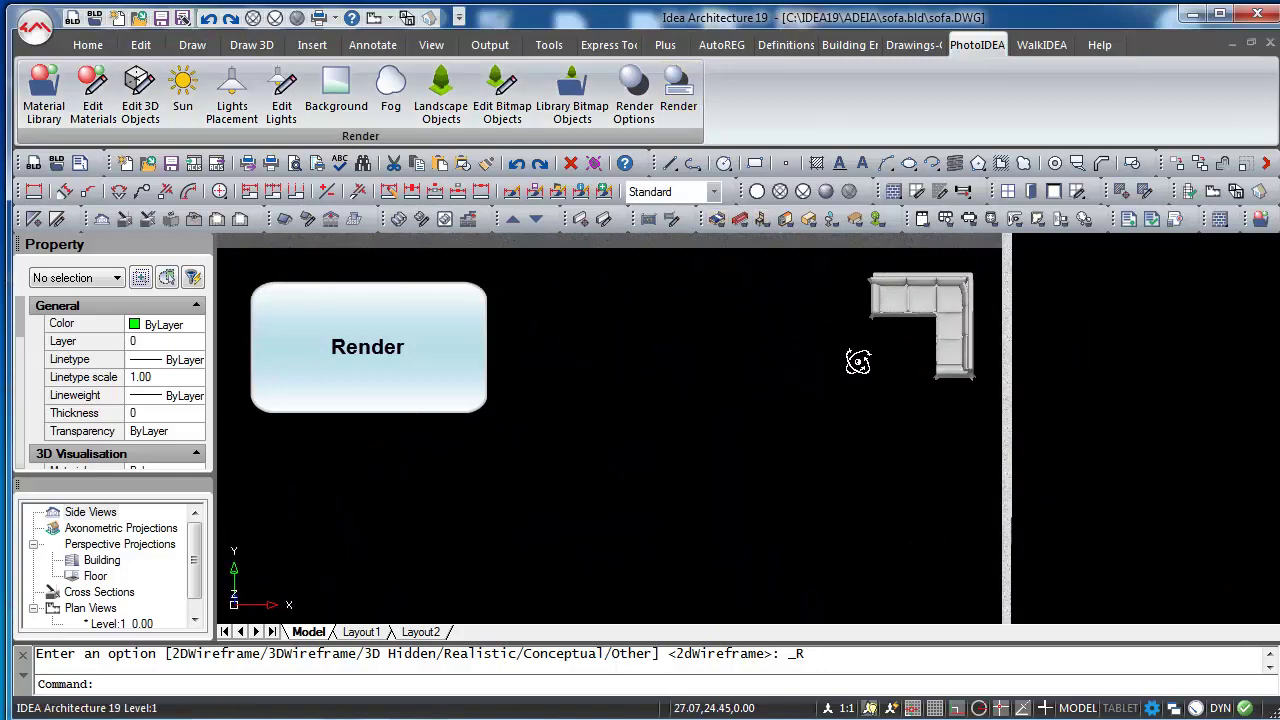
{"action": "scroll", "coordinate": [947, 317], "scroll_direction": "up", "scroll_amount": 6}
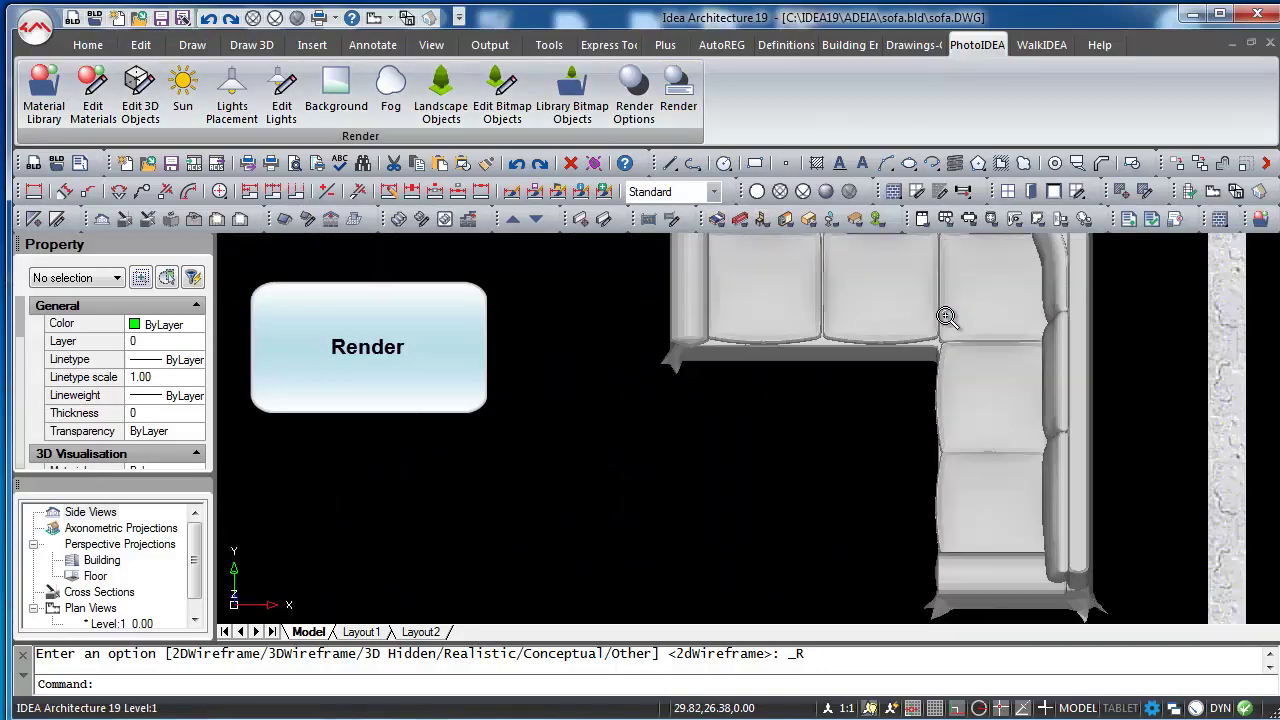
{"action": "scroll", "coordinate": [947, 317], "scroll_direction": "down", "scroll_amount": 2}
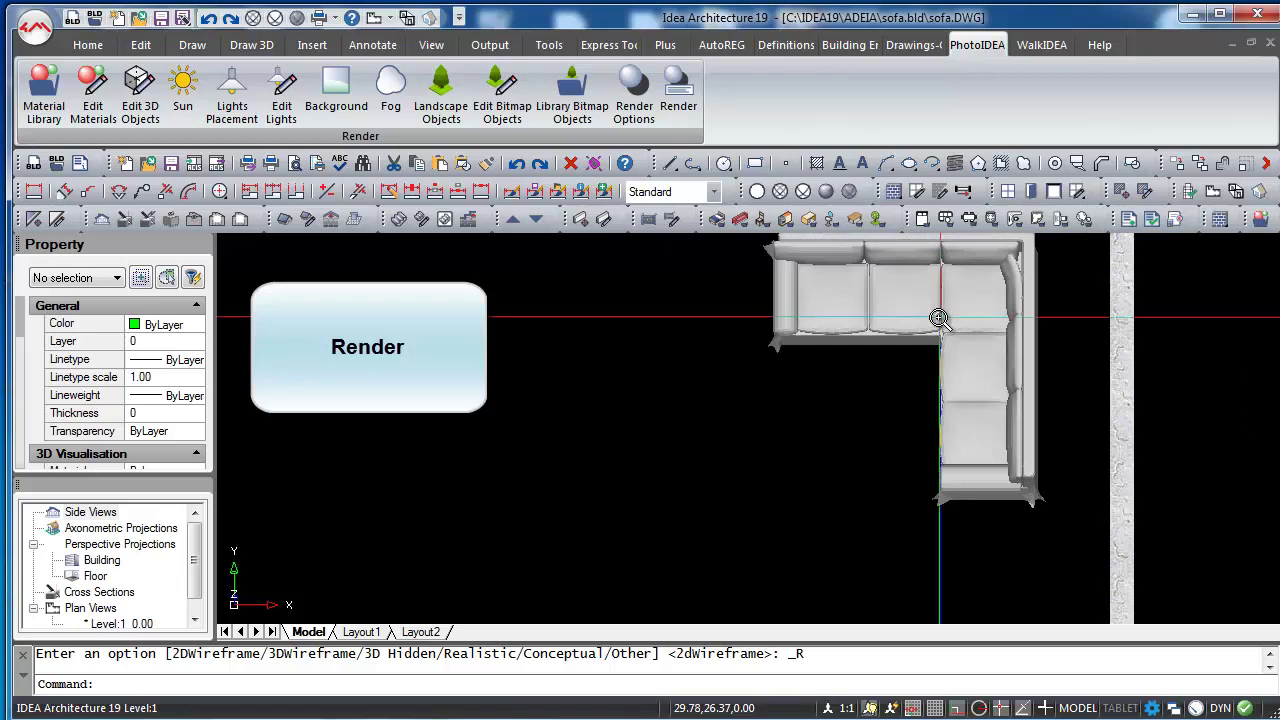
{"action": "middle_click_drag", "start_coordinate": [873, 340], "coordinate": [858, 363]}
{"action": "left_click", "coordinate": [860, 354]}
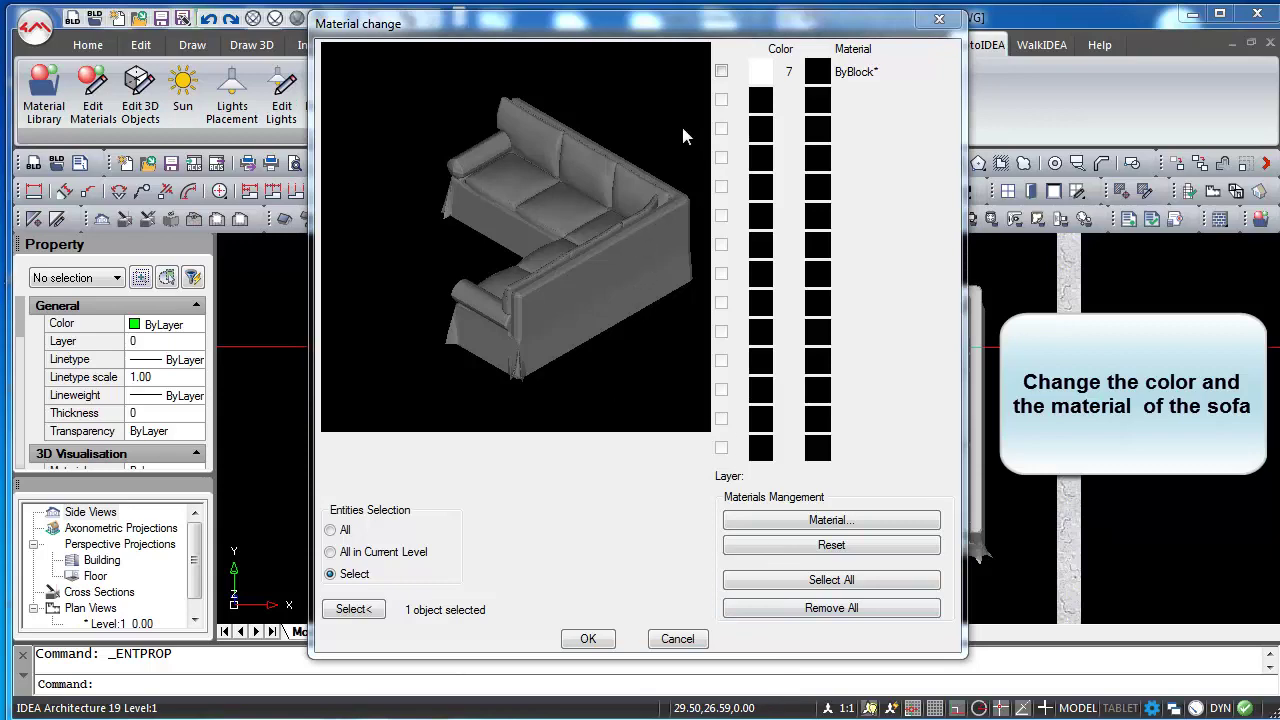
Assign the GREEN MAT material to the sofa's color 7, apply the change and view the green sofa beside the walls
{"action": "left_click", "coordinate": [826, 80]}
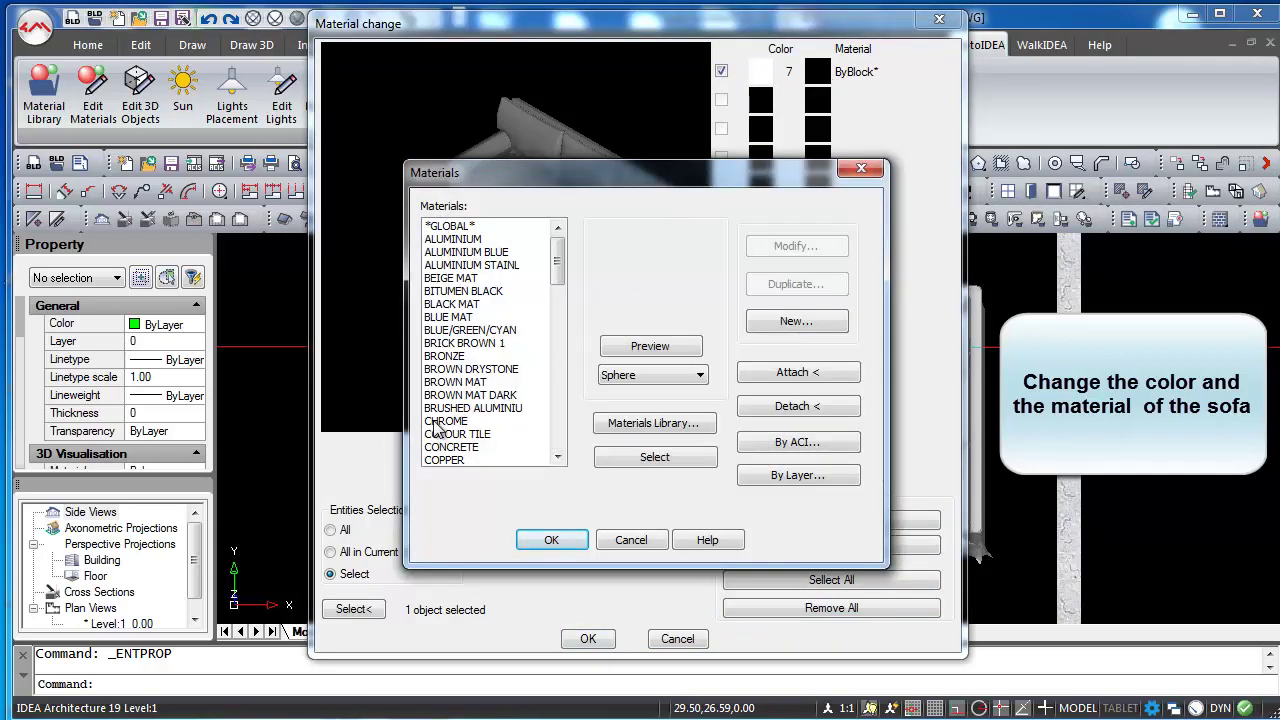
{"action": "scroll", "coordinate": [455, 430], "scroll_direction": "down", "scroll_amount": 2}
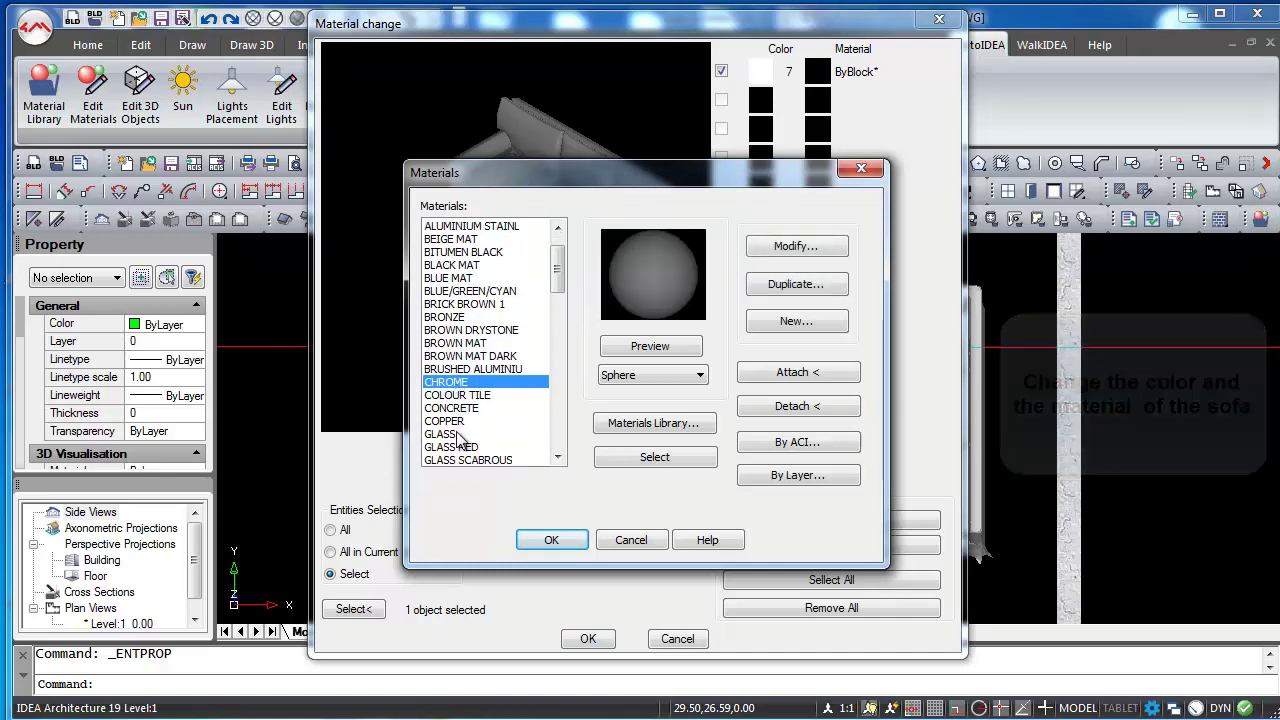
{"action": "scroll", "coordinate": [456, 437], "scroll_direction": "down", "scroll_amount": 1}
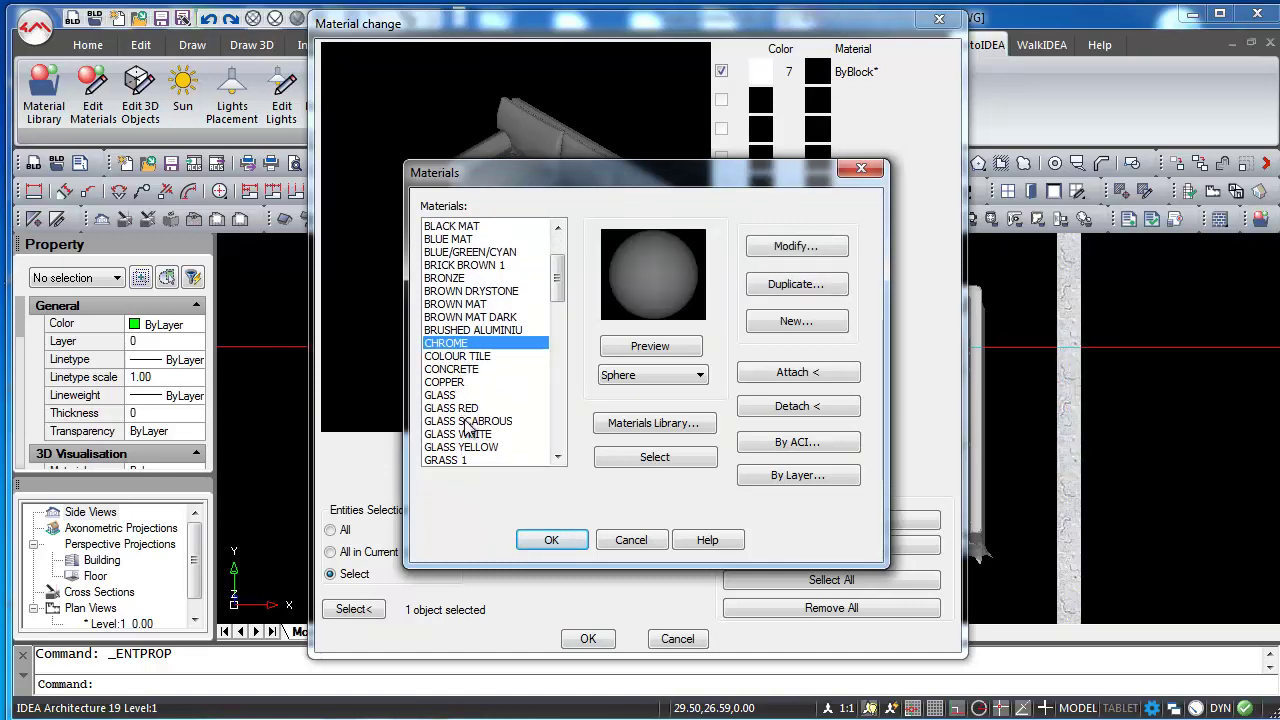
{"action": "scroll", "coordinate": [468, 443], "scroll_direction": "down", "scroll_amount": 4}
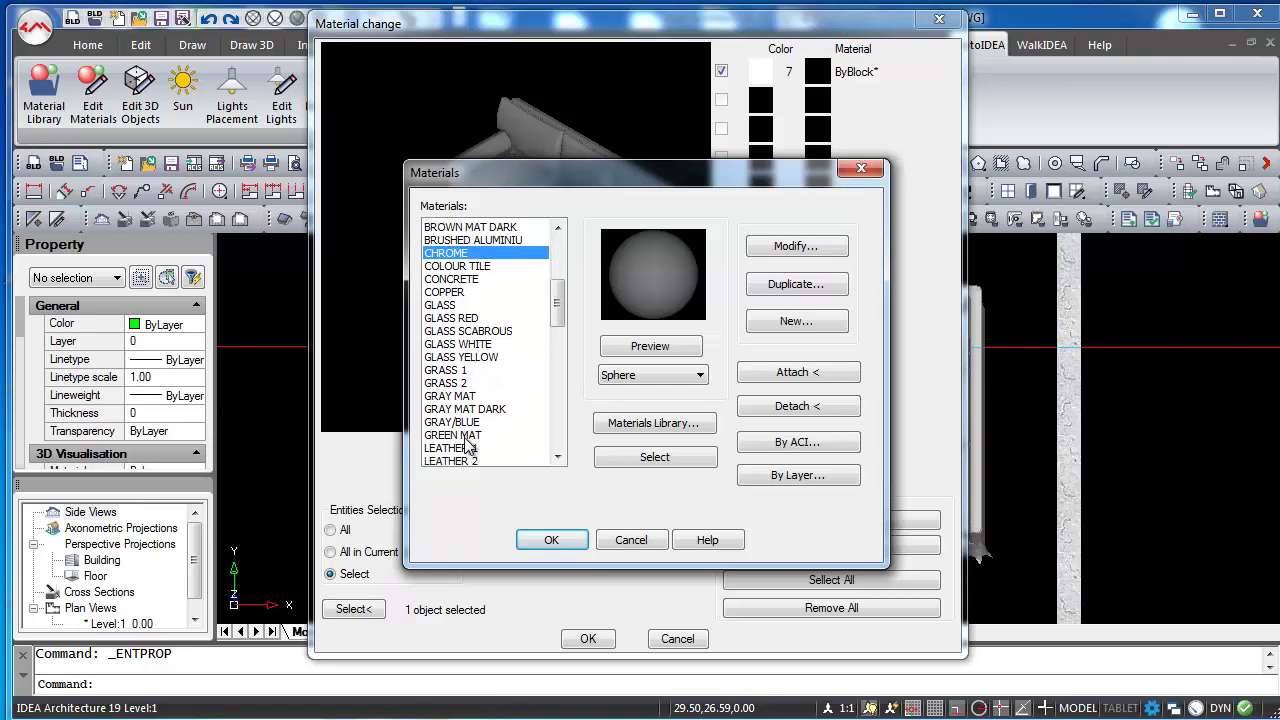
{"action": "left_click", "coordinate": [468, 411]}
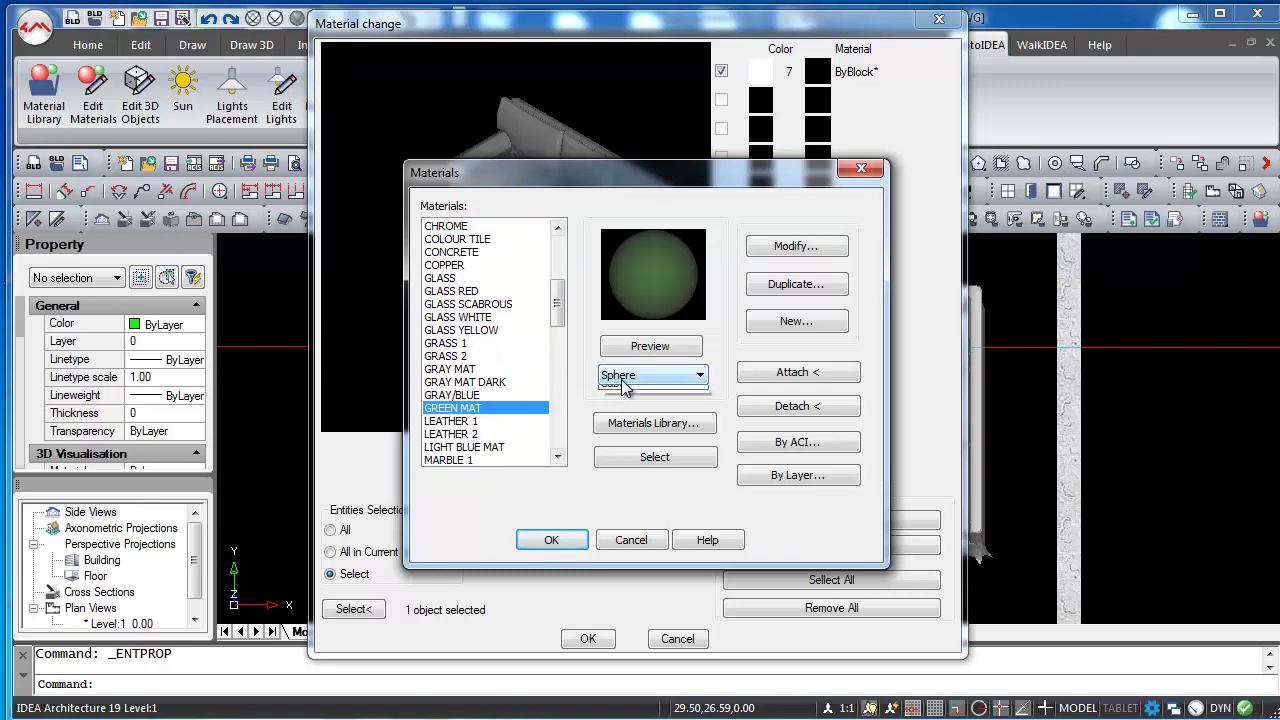
{"action": "left_click", "coordinate": [622, 386]}
{"action": "left_click", "coordinate": [551, 540]}
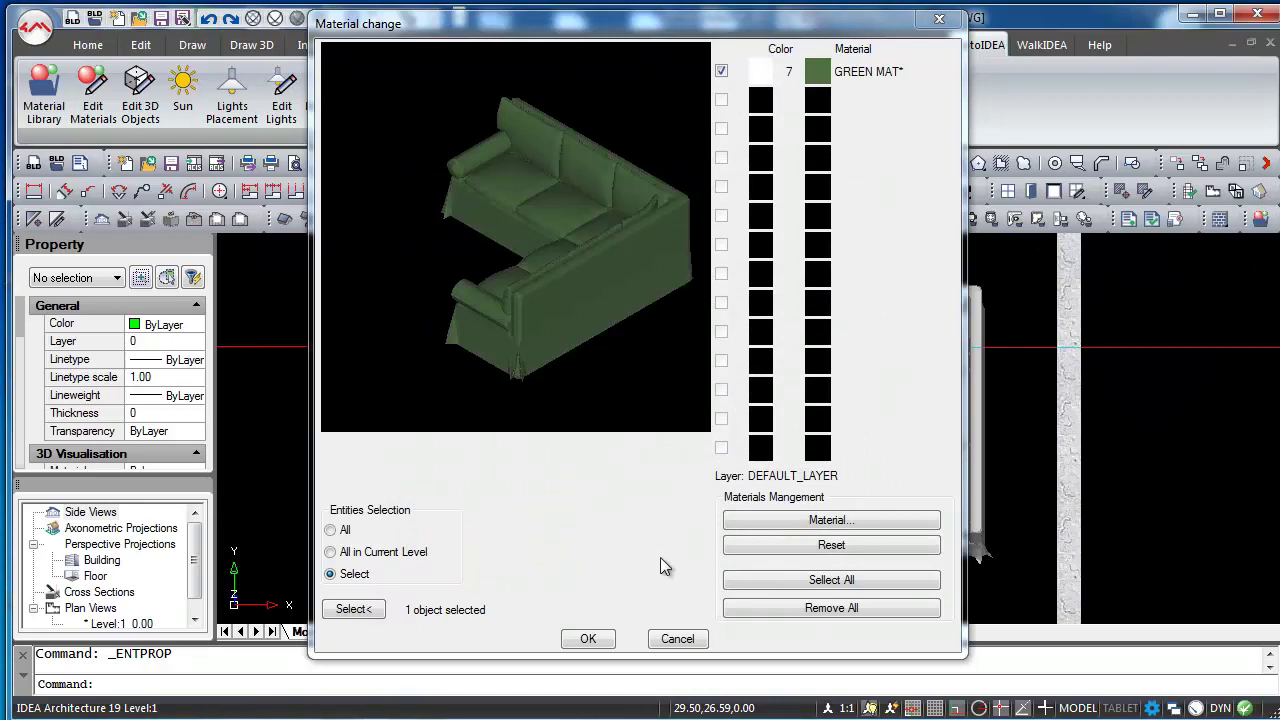
{"action": "left_click", "coordinate": [588, 640]}
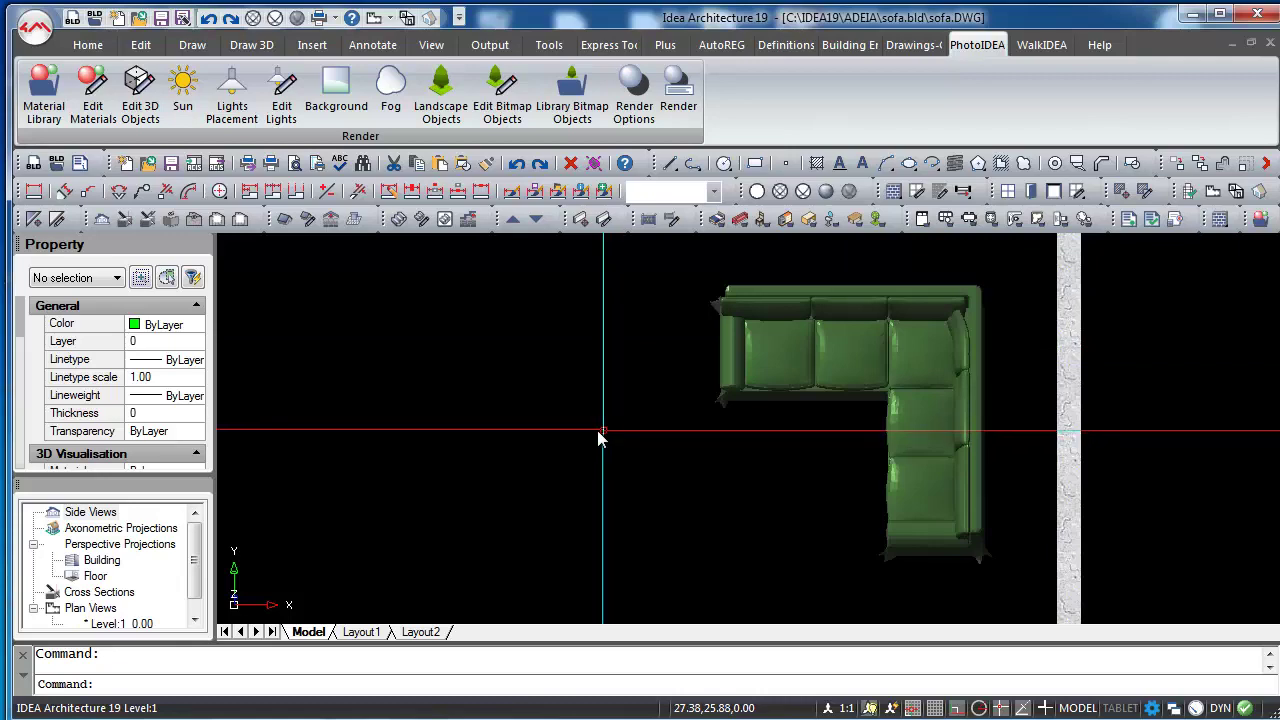
{"action": "left_click_drag", "start_coordinate": [698, 492], "coordinate": [718, 610]}
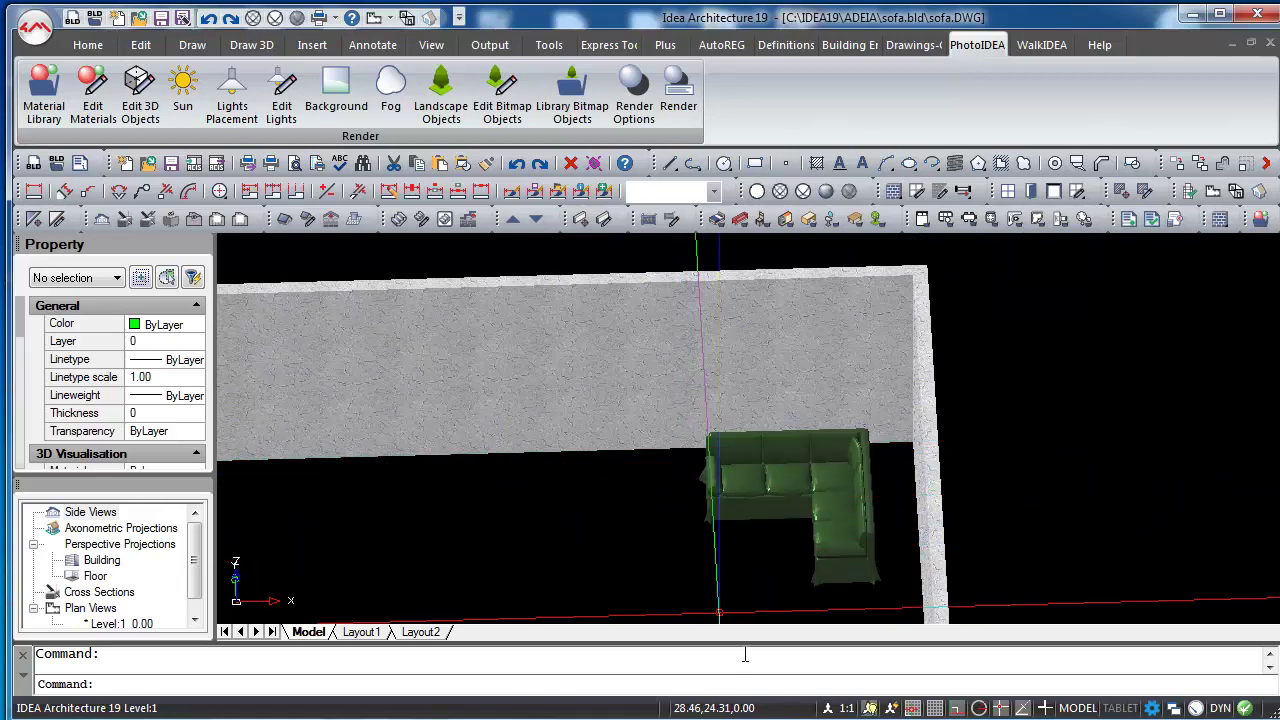